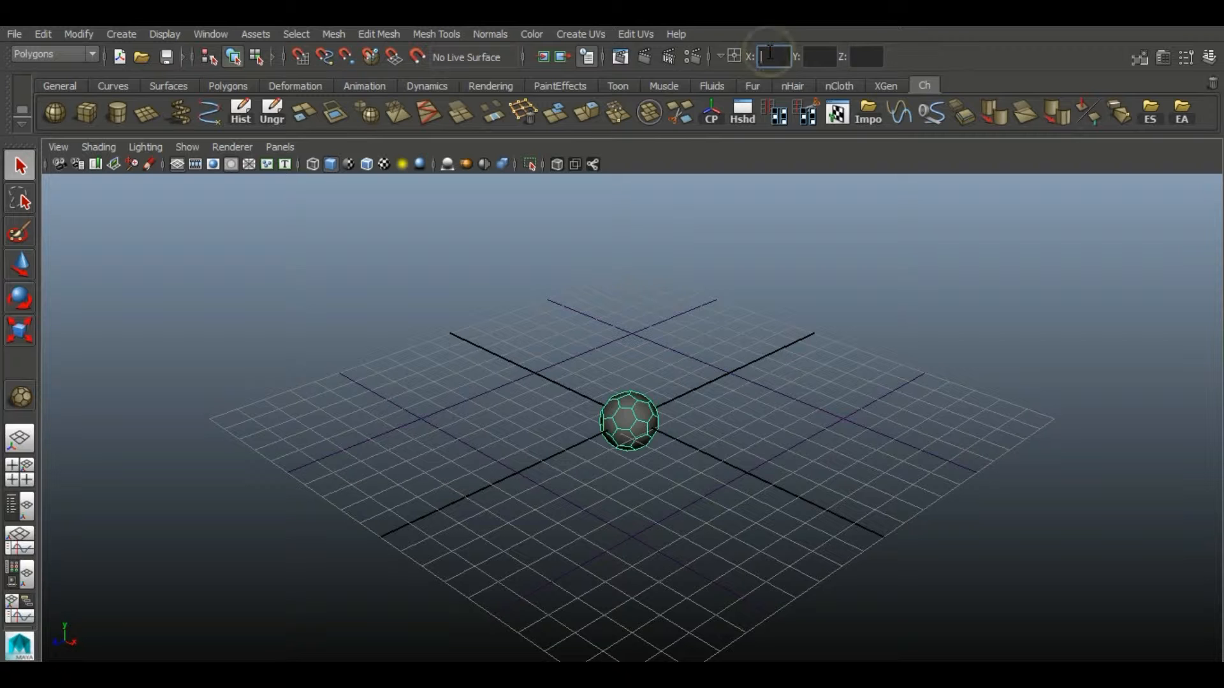
- Poke every face of the soccer-ball solid to split it into triangles around new center vertices
{"action": "scroll", "coordinate": [573, 465], "scroll_direction": "up", "scroll_amount": 5}
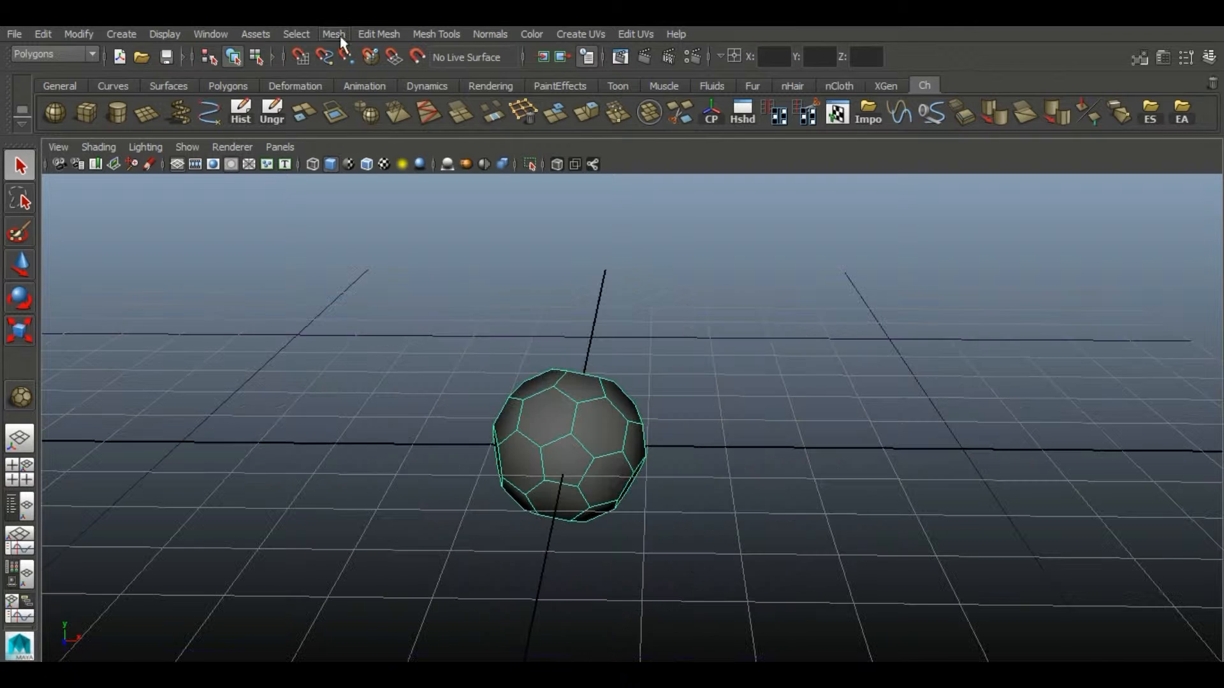
{"action": "left_click", "coordinate": [379, 34]}
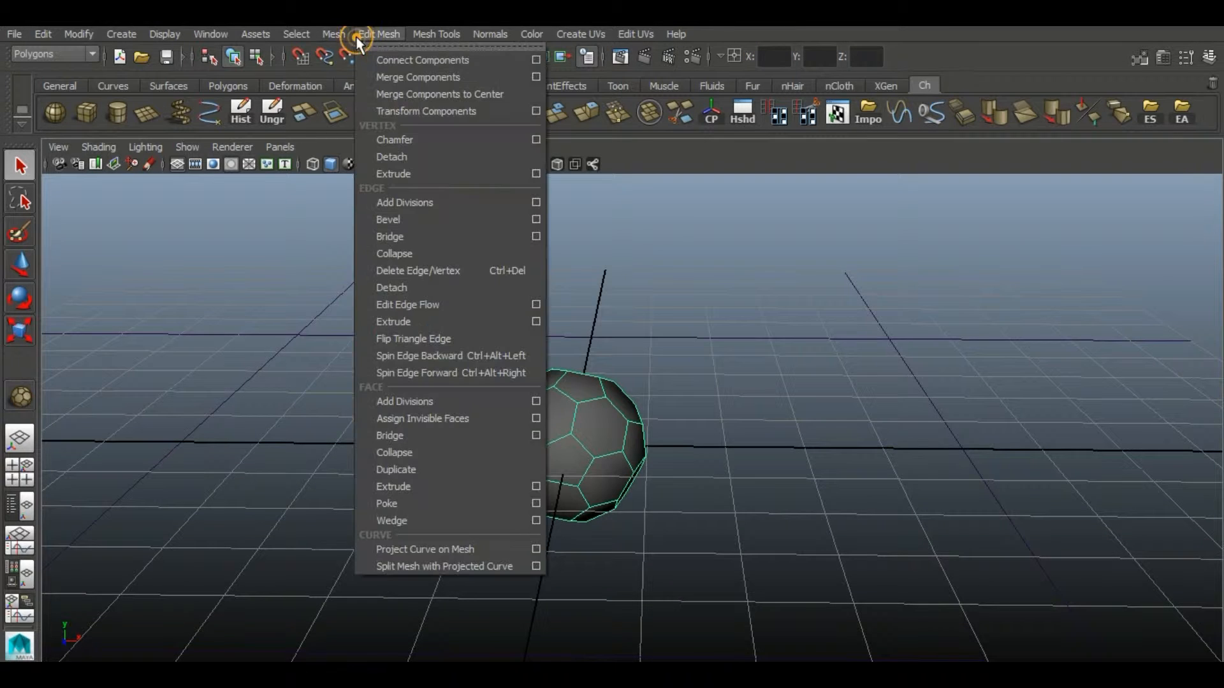
{"action": "left_click", "coordinate": [439, 503]}
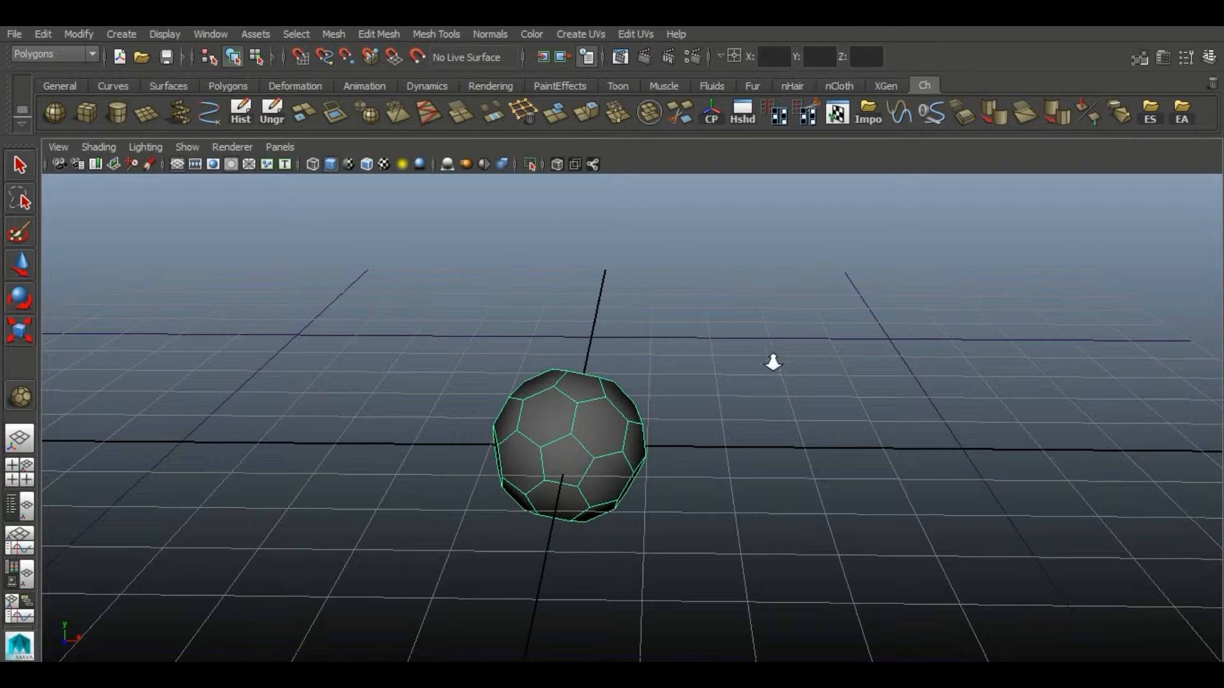
{"action": "left_click_drag", "start_coordinate": [772, 362], "coordinate": [698, 436], "text": "alt"}
{"action": "left_click_drag", "start_coordinate": [803, 408], "coordinate": [653, 422], "text": "alt"}
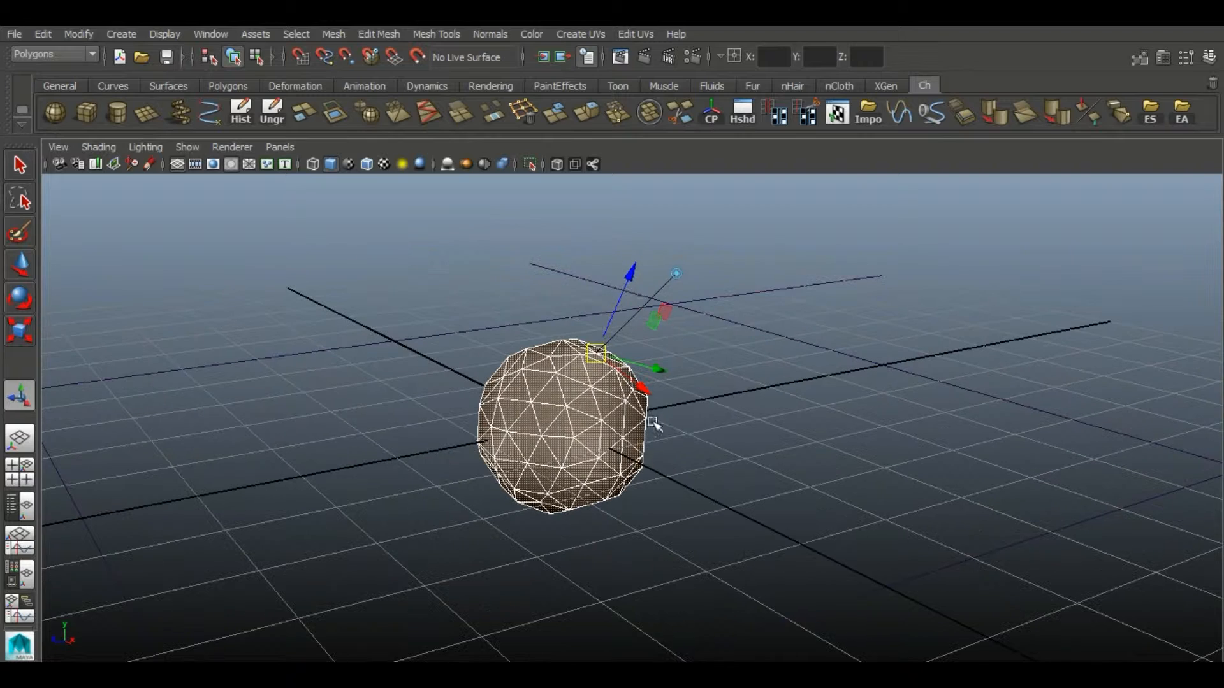
- Pull the poked center vertices outward into spikes and fine-tune their offset along the local axes
{"action": "left_click_drag", "start_coordinate": [630, 274], "coordinate": [664, 250]}
{"action": "left_click_drag", "start_coordinate": [656, 382], "coordinate": [685, 344], "text": "alt"}
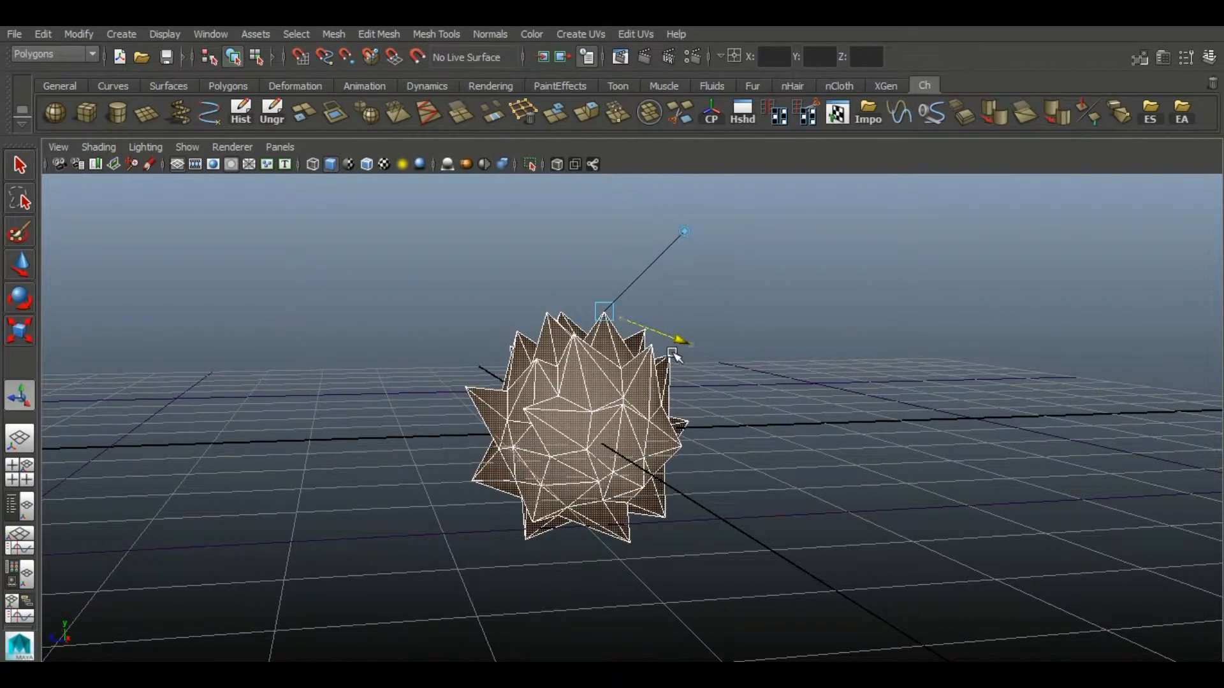
{"action": "left_click_drag", "start_coordinate": [685, 344], "coordinate": [621, 316], "text": "alt"}
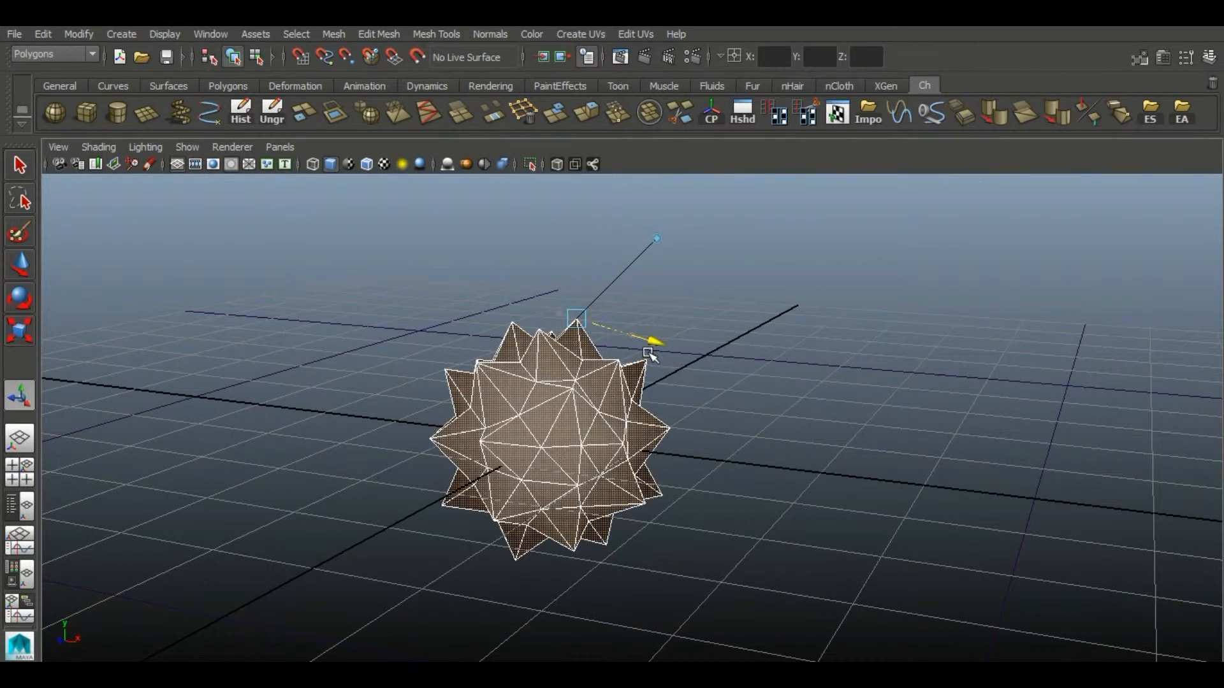
{"action": "left_click_drag", "start_coordinate": [667, 385], "coordinate": [659, 361], "text": "alt"}
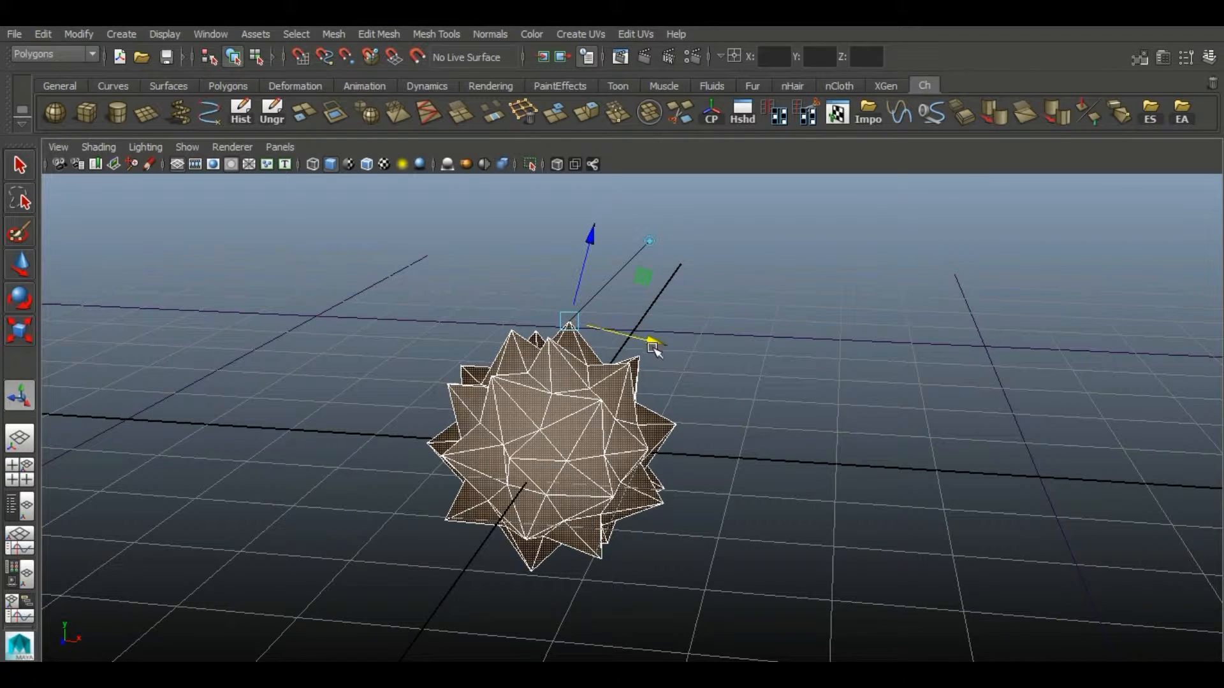
{"action": "left_click_drag", "start_coordinate": [607, 342], "coordinate": [580, 322], "text": "alt"}
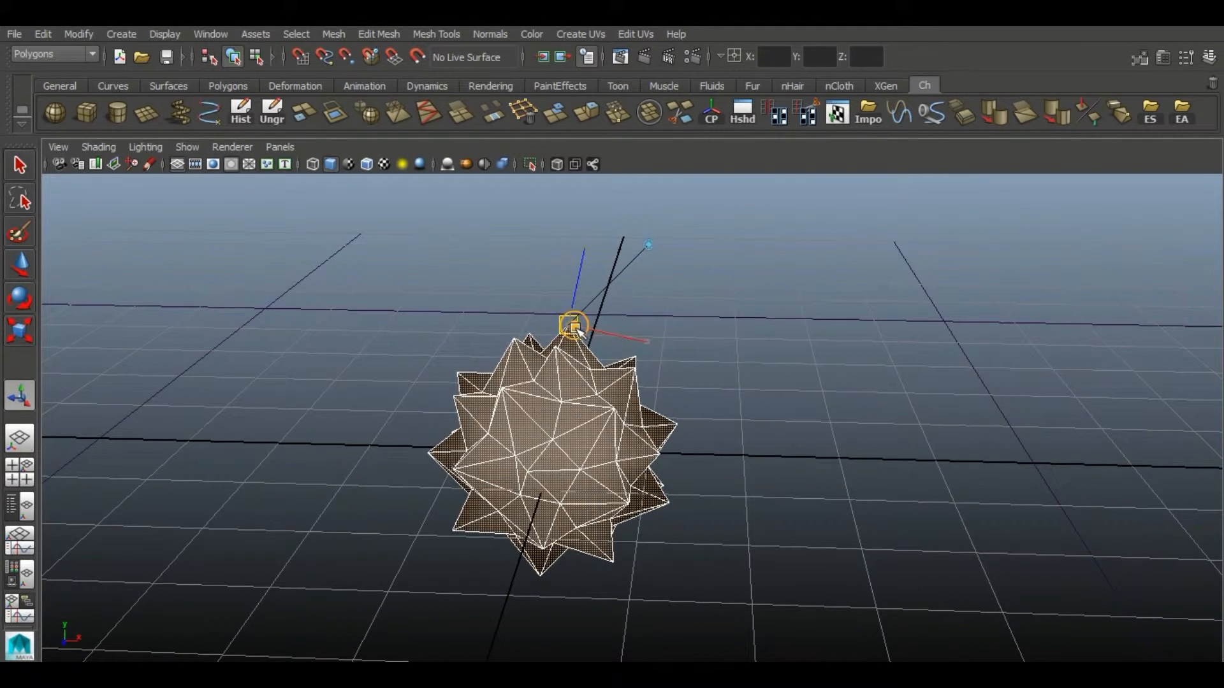
{"action": "left_click_drag", "start_coordinate": [592, 387], "coordinate": [820, 448], "text": "alt"}
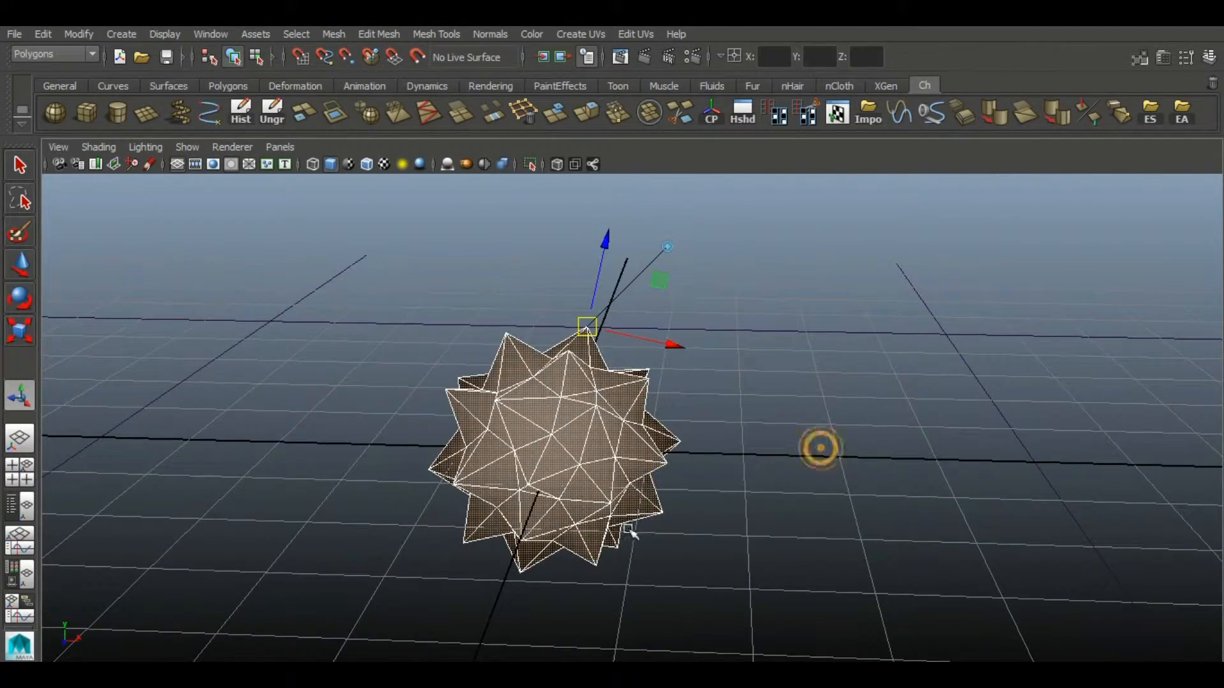
- Delete the spiked ball's construction history and apply Smooth to its mesh
{"action": "left_click", "coordinate": [1004, 458]}
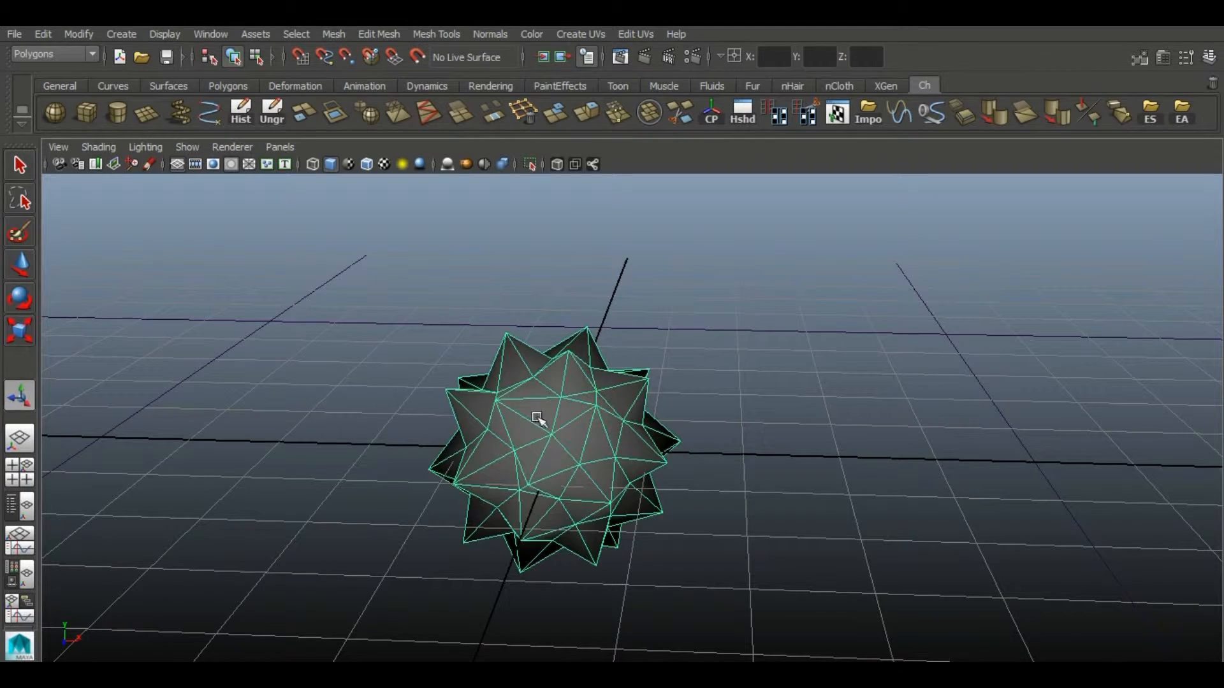
{"action": "left_click_drag", "start_coordinate": [830, 442], "coordinate": [612, 391], "text": "alt"}
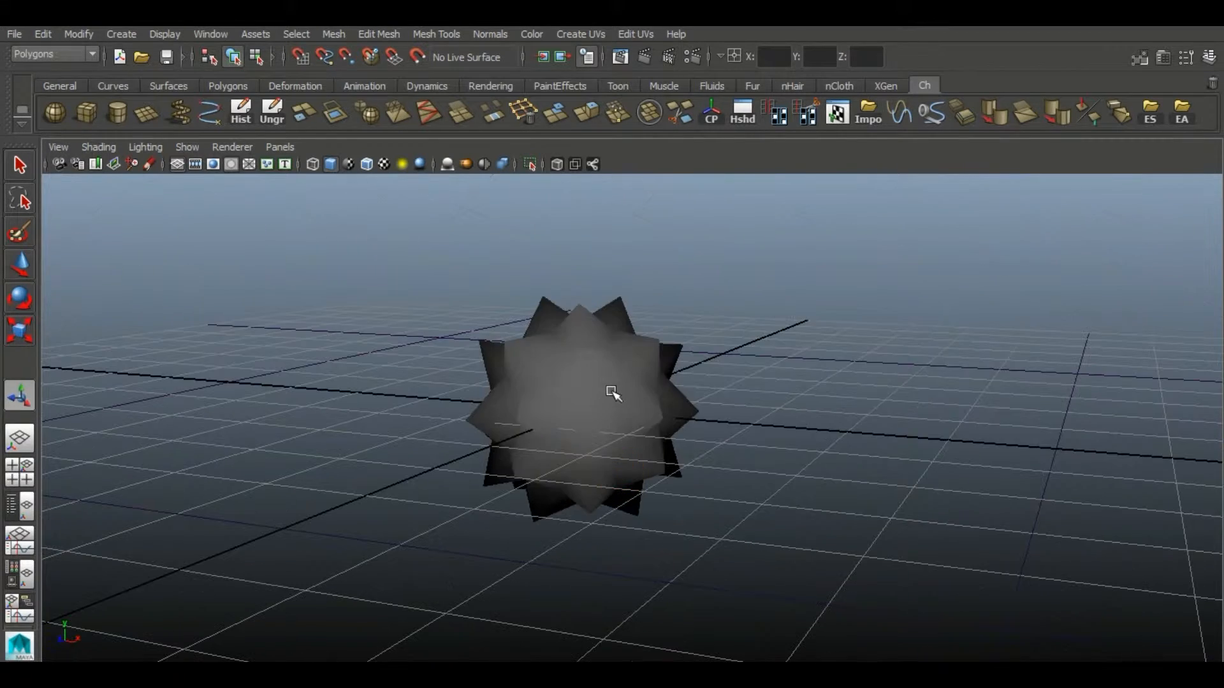
{"action": "left_click_drag", "start_coordinate": [802, 353], "coordinate": [775, 414], "text": "alt"}
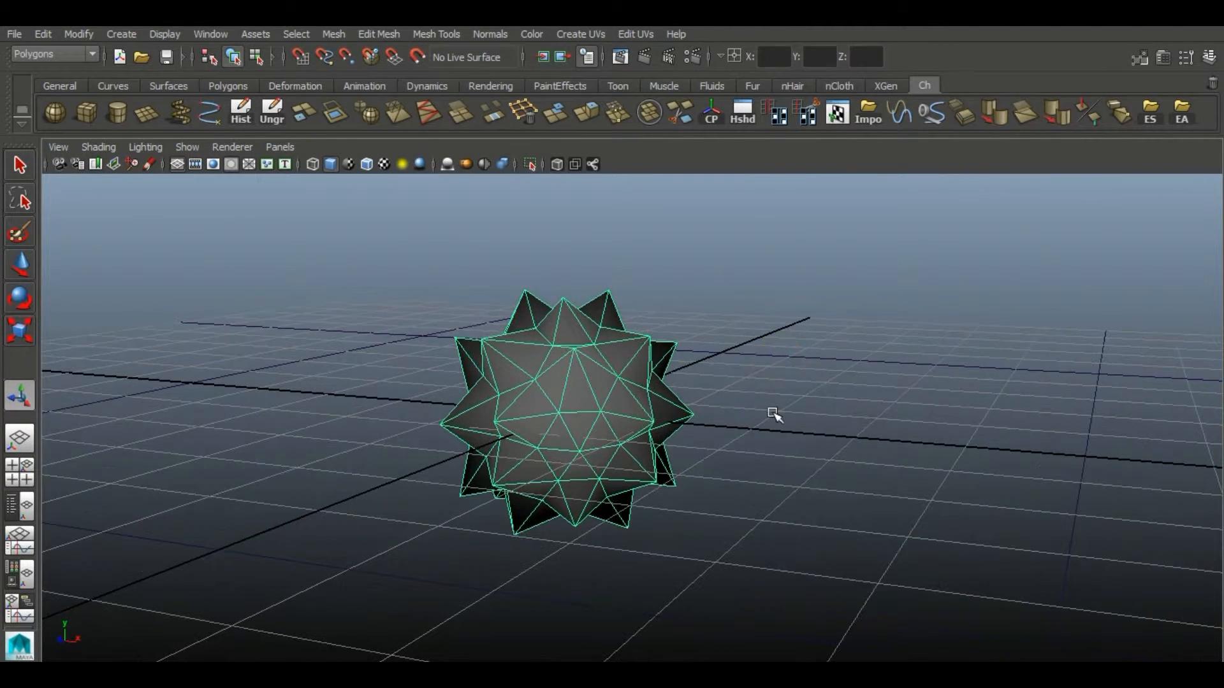
{"action": "left_click", "coordinate": [245, 100]}
{"action": "left_click", "coordinate": [369, 109]}
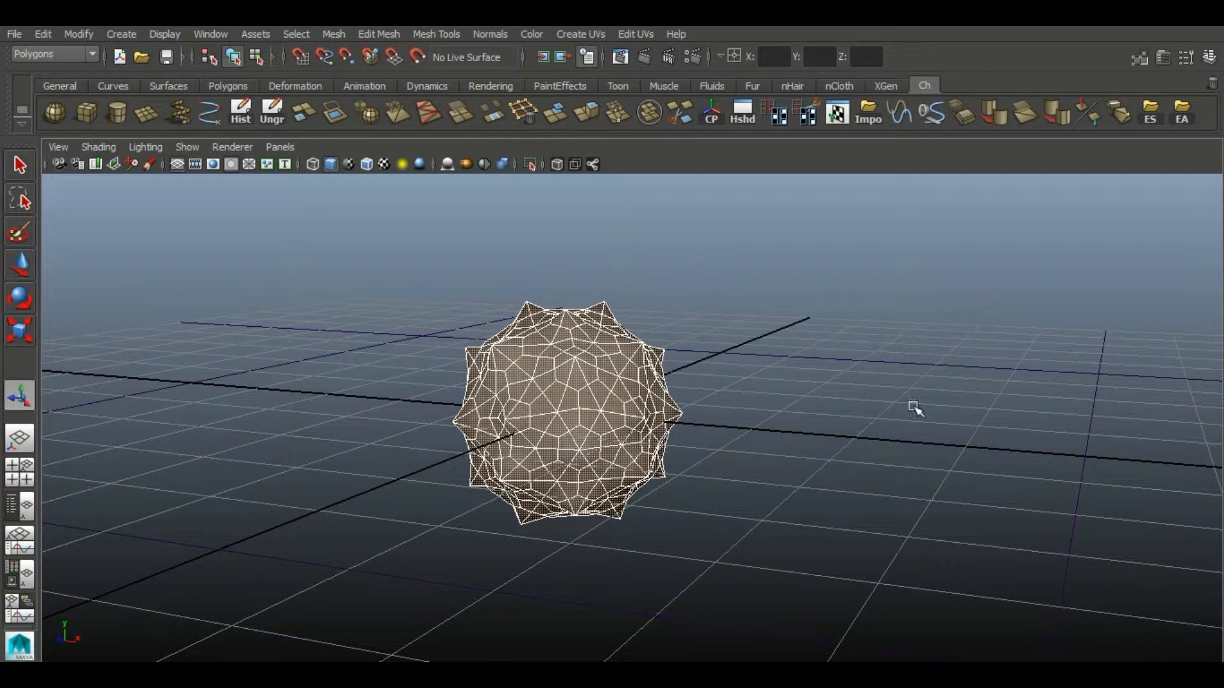
- Show the Attribute Editor and harden the edges of the smoothed ball so its facets shade flat
{"action": "left_click", "coordinate": [1164, 57]}
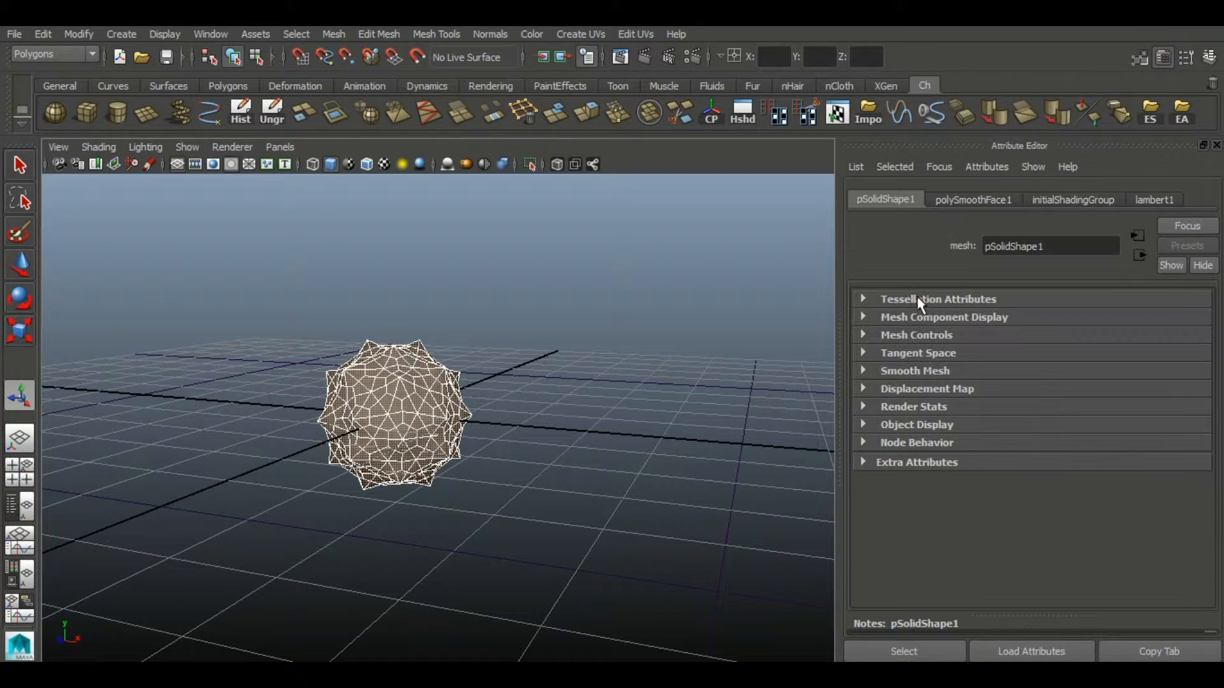
{"action": "left_click", "coordinate": [511, 381]}
{"action": "left_click_drag", "start_coordinate": [647, 481], "coordinate": [437, 342], "text": "alt"}
{"action": "left_click", "coordinate": [437, 341]}
{"action": "left_click", "coordinate": [1062, 125]}
{"action": "left_click", "coordinate": [509, 348]}
{"action": "scroll", "coordinate": [491, 453], "scroll_direction": "up", "scroll_amount": 5}
{"action": "left_click_drag", "start_coordinate": [287, 459], "coordinate": [385, 346], "text": "alt"}
{"action": "left_click", "coordinate": [385, 346]}
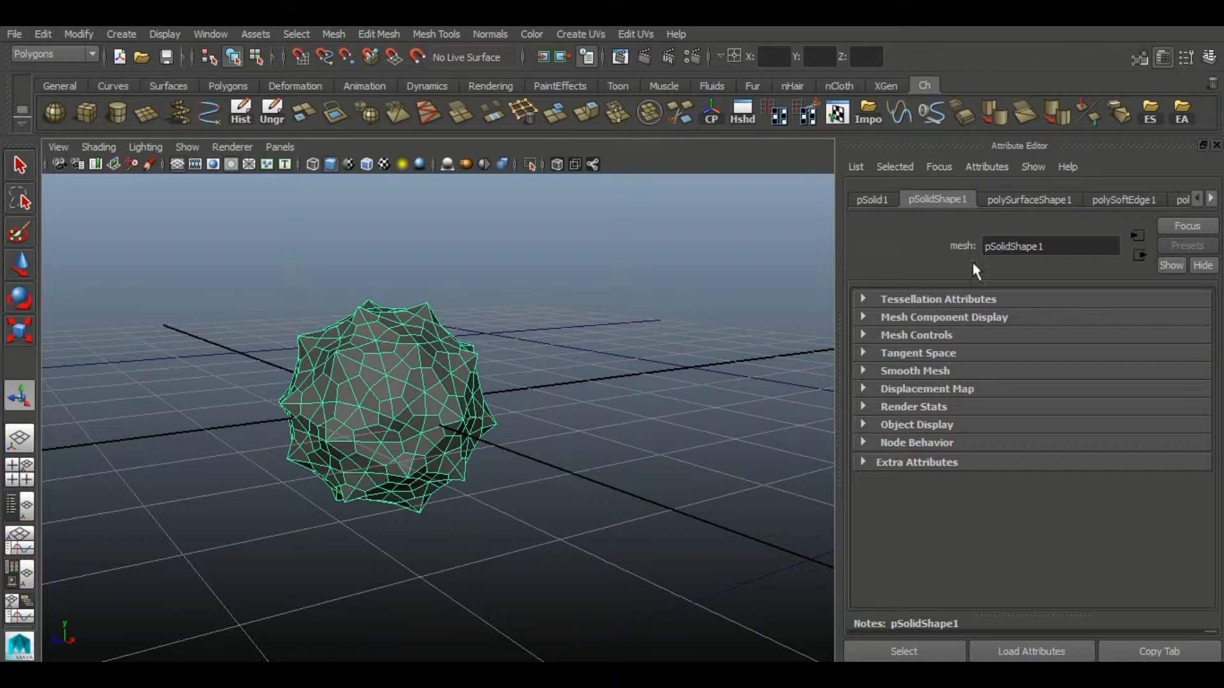
- Set the smoothing method of polySmoothFace1 to Linear on the spiked ball
{"action": "left_click", "coordinate": [1013, 202]}
{"action": "left_click", "coordinate": [1113, 201]}
{"action": "left_click", "coordinate": [1211, 199]}
{"action": "left_click", "coordinate": [1211, 198]}
{"action": "left_click", "coordinate": [1015, 202]}
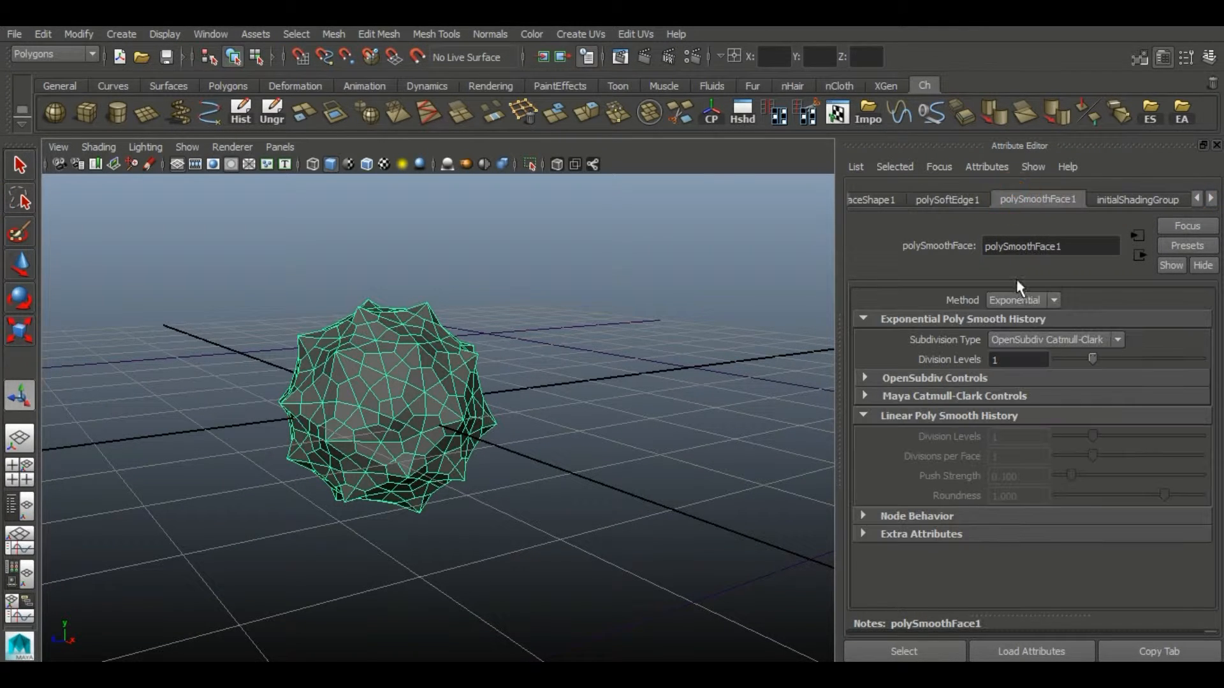
{"action": "left_click", "coordinate": [1027, 328]}
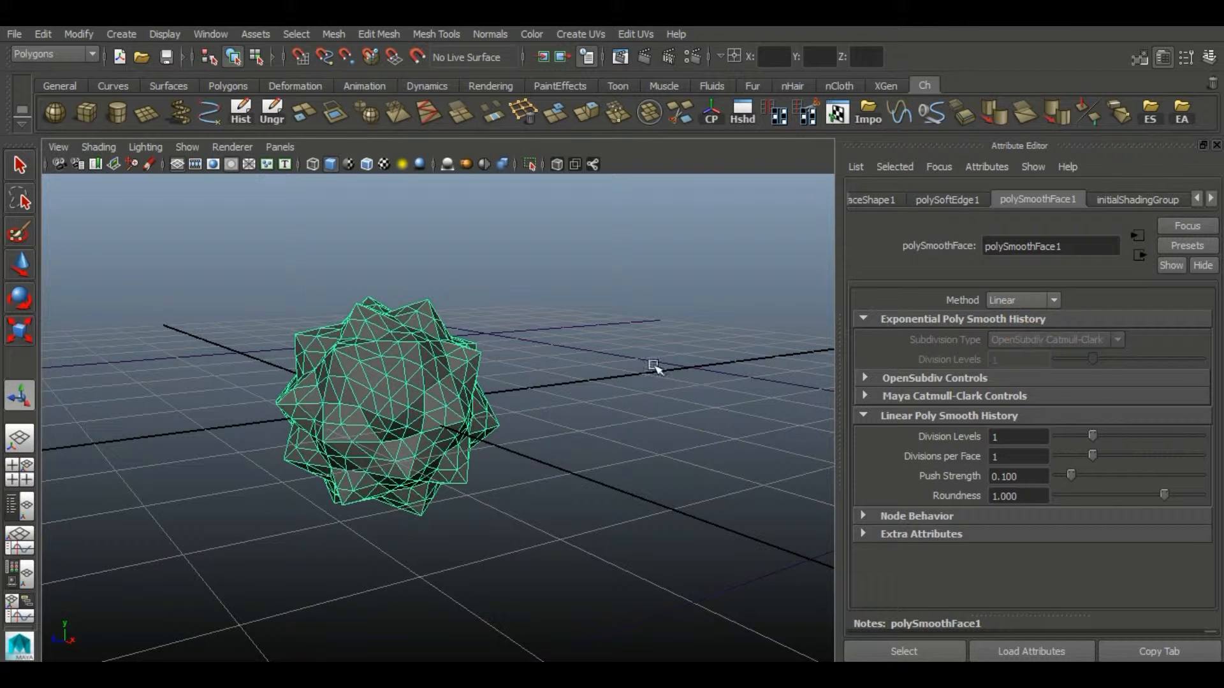
{"action": "left_click", "coordinate": [587, 327]}
{"action": "left_click_drag", "start_coordinate": [644, 453], "coordinate": [339, 341], "text": "alt"}
{"action": "scroll", "coordinate": [344, 354], "scroll_direction": "up", "scroll_amount": 3}
{"action": "left_click", "coordinate": [362, 386]}
{"action": "left_click_drag", "start_coordinate": [478, 503], "coordinate": [271, 237], "text": "alt"}
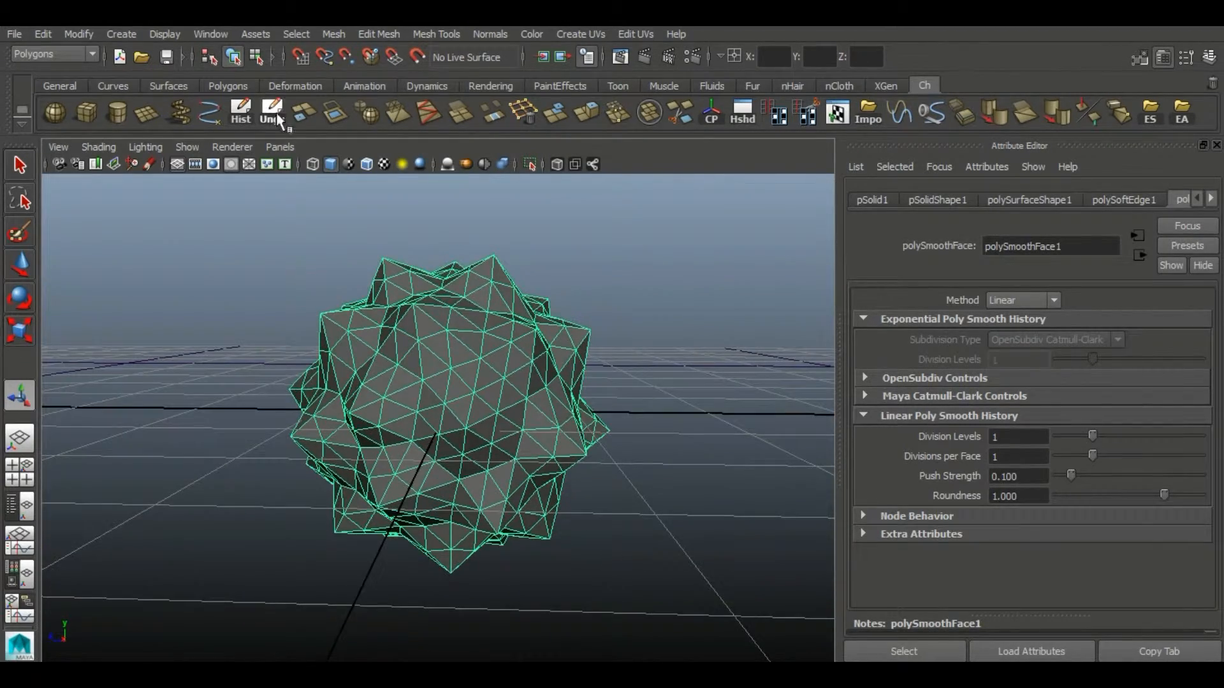
- Apply a Twist deformer to the ball and adjust its twist angle so the spikes swirl around the vertical axis
{"action": "left_click", "coordinate": [289, 86]}
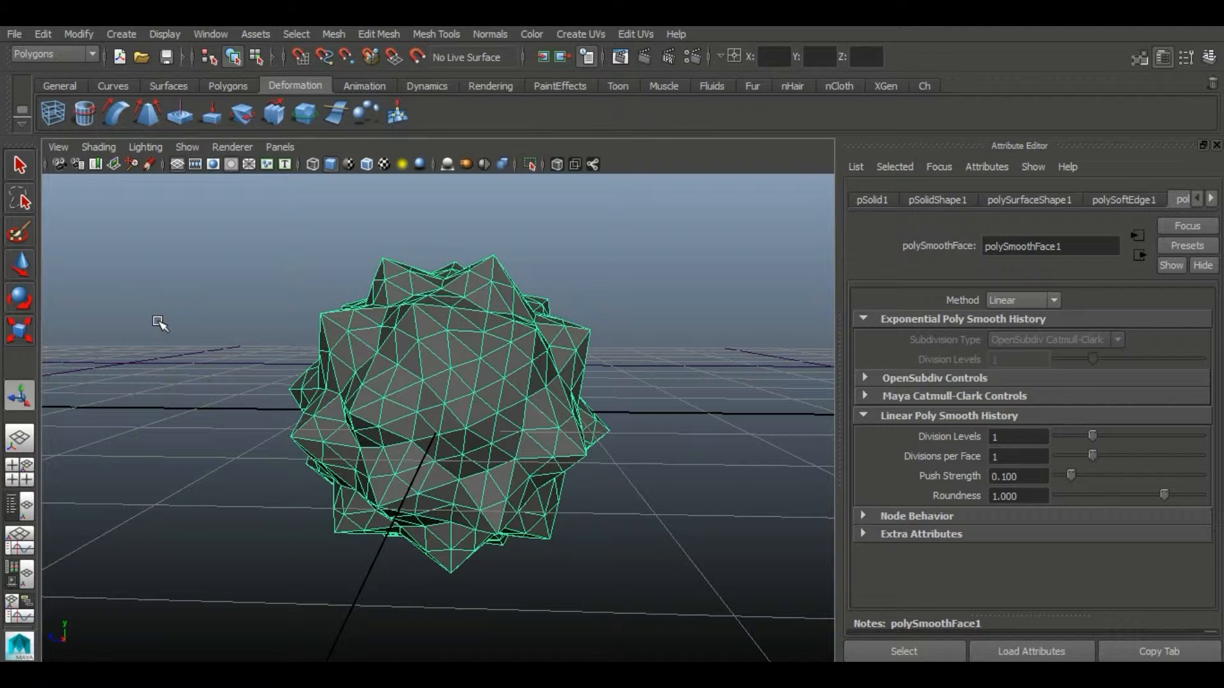
{"action": "left_click", "coordinate": [240, 109]}
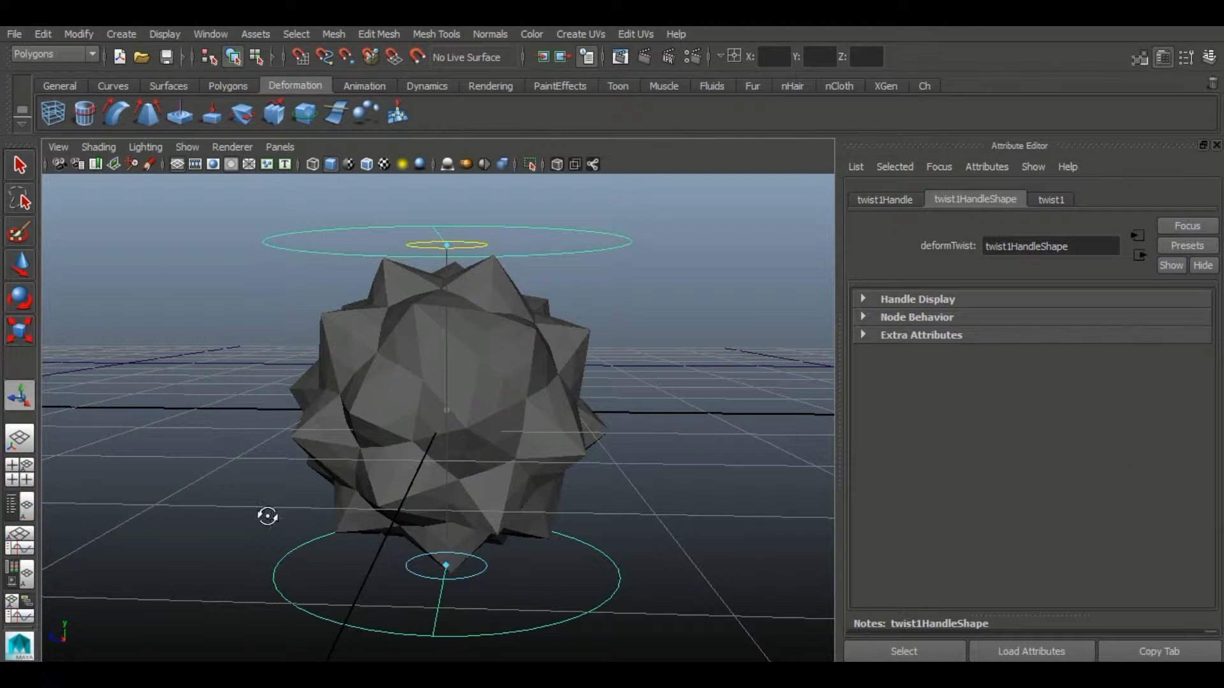
{"action": "left_click_drag", "start_coordinate": [267, 516], "coordinate": [255, 515], "text": "alt"}
{"action": "left_click", "coordinate": [1050, 200]}
{"action": "mouse_move", "coordinate": [1144, 318]}
{"action": "left_mouse_down"}
{"action": "mouse_move", "coordinate": [1157, 319]}
{"action": "mouse_move", "coordinate": [1141, 319]}
{"action": "left_mouse_up"}
{"action": "mouse_move", "coordinate": [423, 315]}
{"action": "left_mouse_down", "text": "alt"}
{"action": "mouse_move", "coordinate": [477, 292]}
{"action": "mouse_move", "coordinate": [429, 307]}
{"action": "left_mouse_up", "text": "alt"}
{"action": "left_click_drag", "start_coordinate": [343, 411], "coordinate": [663, 382], "text": "alt"}
{"action": "left_click", "coordinate": [459, 369]}
{"action": "left_click", "coordinate": [663, 372]}
{"action": "right_click_drag", "start_coordinate": [633, 510], "coordinate": [402, 446], "text": "alt"}
{"action": "left_click_drag", "start_coordinate": [402, 444], "coordinate": [495, 527], "text": "alt"}
{"action": "left_click_drag", "start_coordinate": [519, 484], "coordinate": [421, 387], "text": "alt"}
{"action": "left_click", "coordinate": [421, 387]}
{"action": "left_click_drag", "start_coordinate": [623, 508], "coordinate": [593, 487], "text": "alt"}
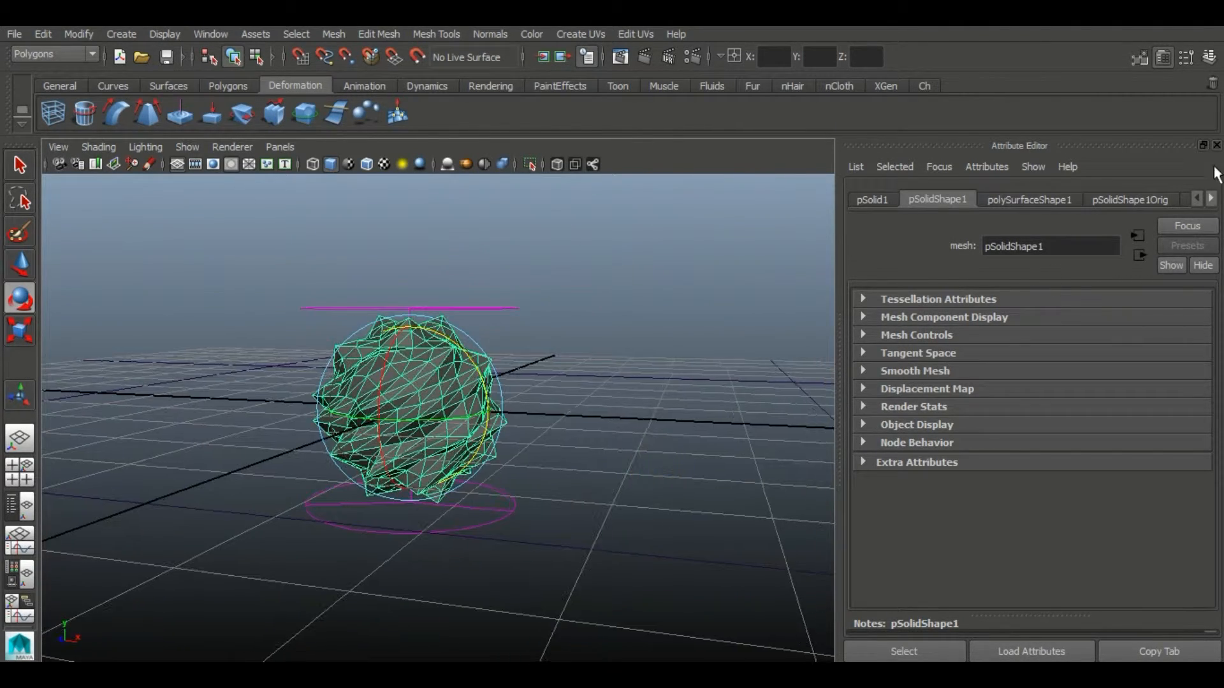
- Close the Attribute Editor and hide the viewport grid to show only the twisted ball
{"action": "left_click", "coordinate": [1217, 147]}
{"action": "scroll", "coordinate": [889, 406], "scroll_direction": "up", "scroll_amount": 5}
{"action": "middle_click_drag", "start_coordinate": [889, 405], "coordinate": [771, 426], "text": "alt"}
{"action": "scroll", "coordinate": [770, 426], "scroll_direction": "down", "scroll_amount": 4}
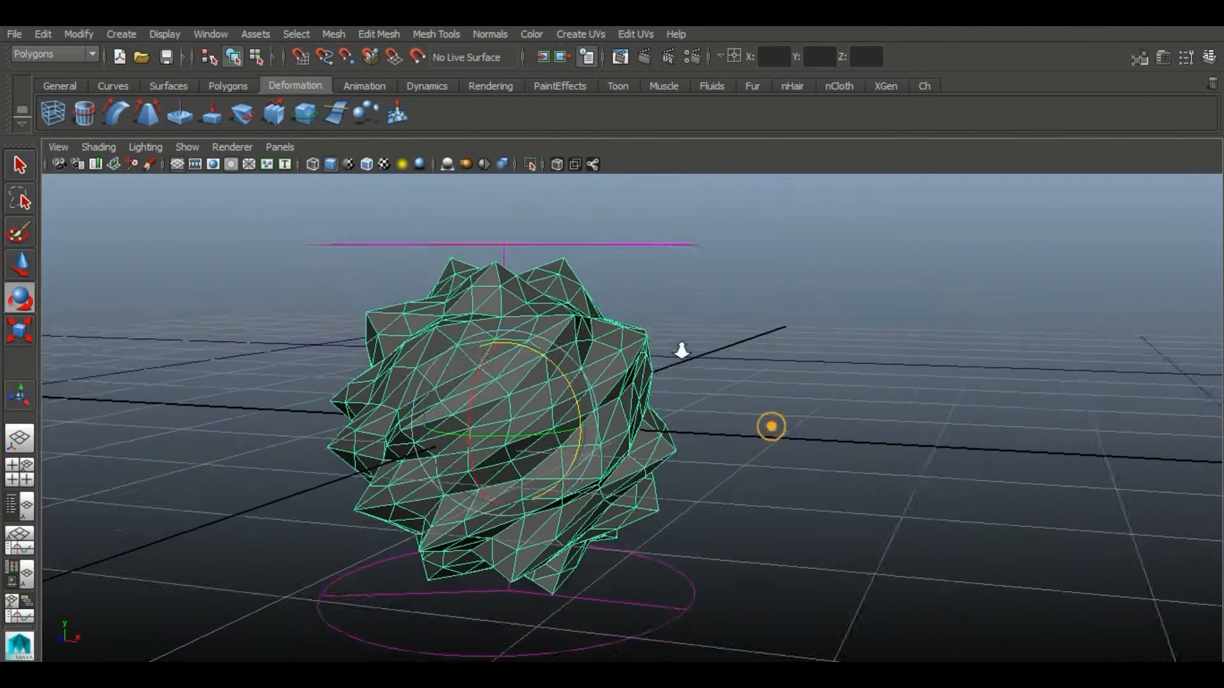
{"action": "left_click", "coordinate": [177, 165]}
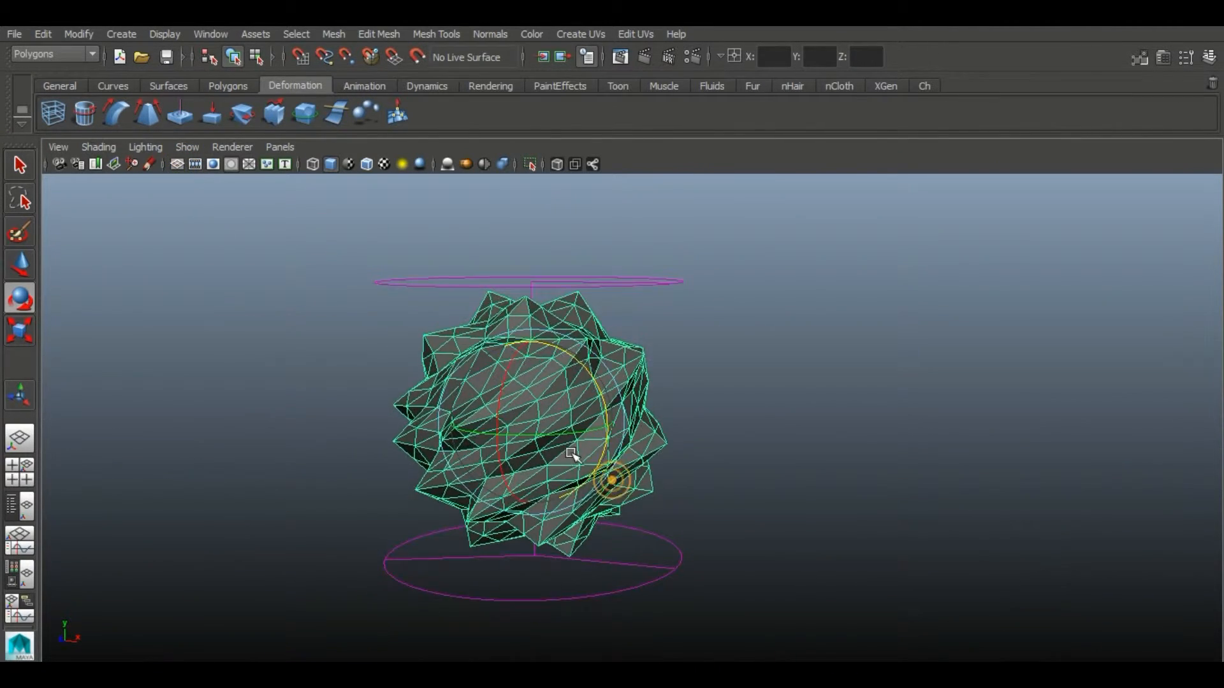
- Bake the twist into the ball by deleting its construction history, removing the deformer
{"action": "left_click", "coordinate": [936, 85]}
{"action": "left_click", "coordinate": [937, 424]}
{"action": "left_click_drag", "start_coordinate": [1091, 487], "coordinate": [681, 421], "text": "alt"}
{"action": "scroll", "coordinate": [617, 514], "scroll_direction": "up", "scroll_amount": 1}
{"action": "left_click", "coordinate": [596, 413]}
{"action": "left_click", "coordinate": [579, 391]}
{"action": "scroll", "coordinate": [701, 504], "scroll_direction": "up", "scroll_amount": 2}
{"action": "left_click_drag", "start_coordinate": [707, 497], "coordinate": [622, 312], "text": "alt"}
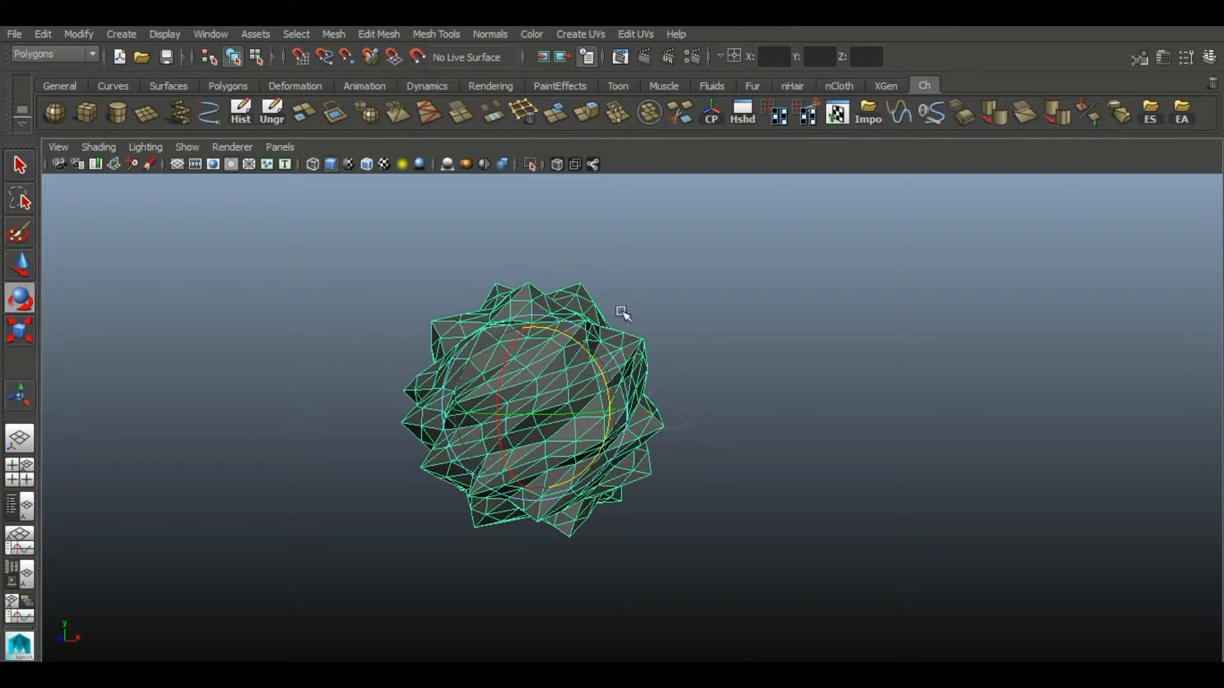
- Assign a new Lambert material to the ball and map a Ramp texture to its color
{"action": "left_click", "coordinate": [492, 86]}
{"action": "left_click", "coordinate": [360, 110]}
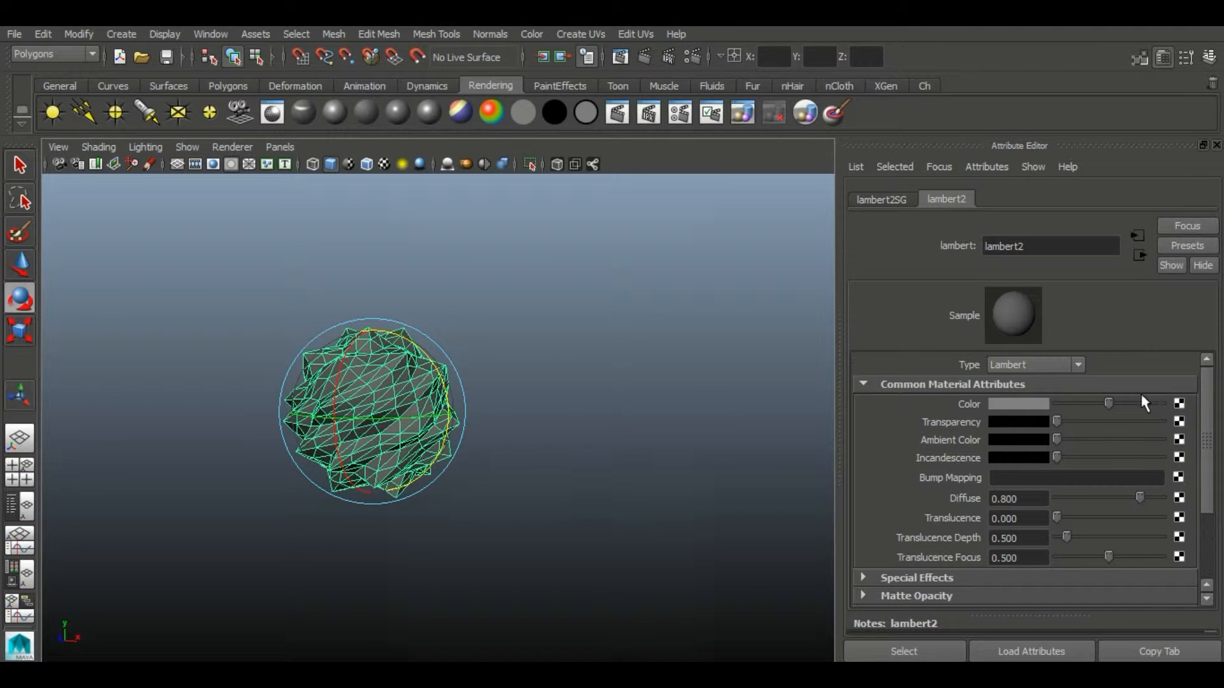
{"action": "left_click", "coordinate": [1179, 403]}
{"action": "left_click", "coordinate": [513, 395]}
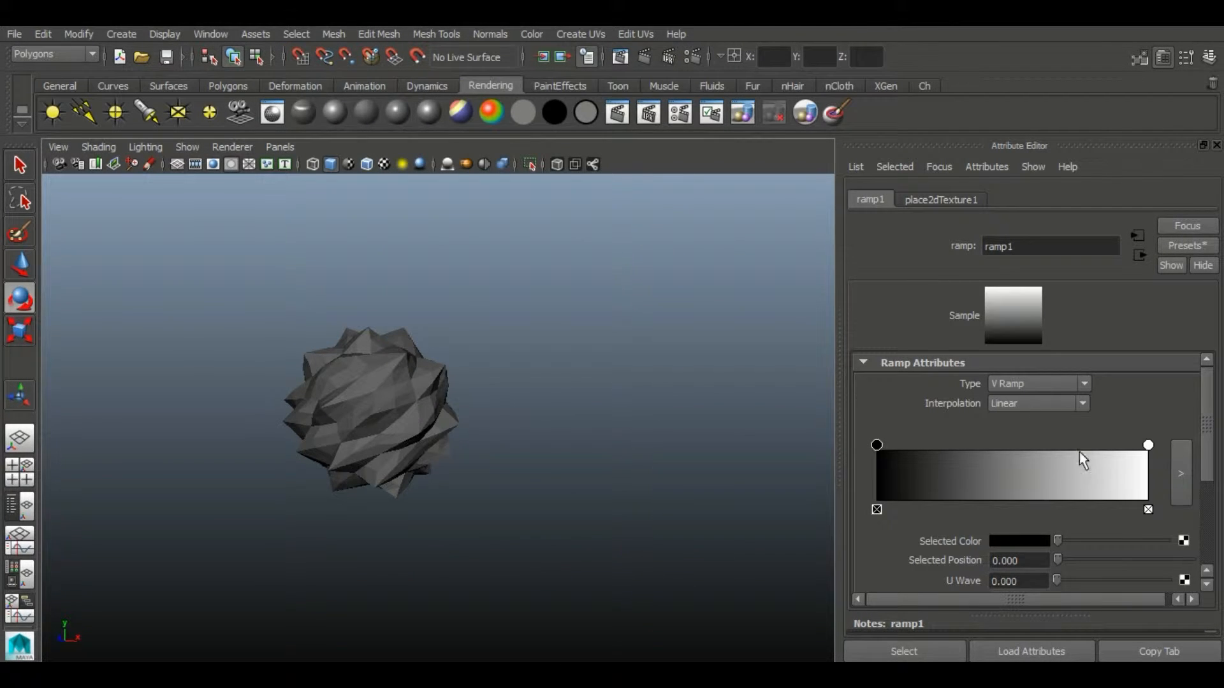
- Turn on textured display in the viewport and view the ball from another angle
{"action": "left_click", "coordinate": [1017, 383]}
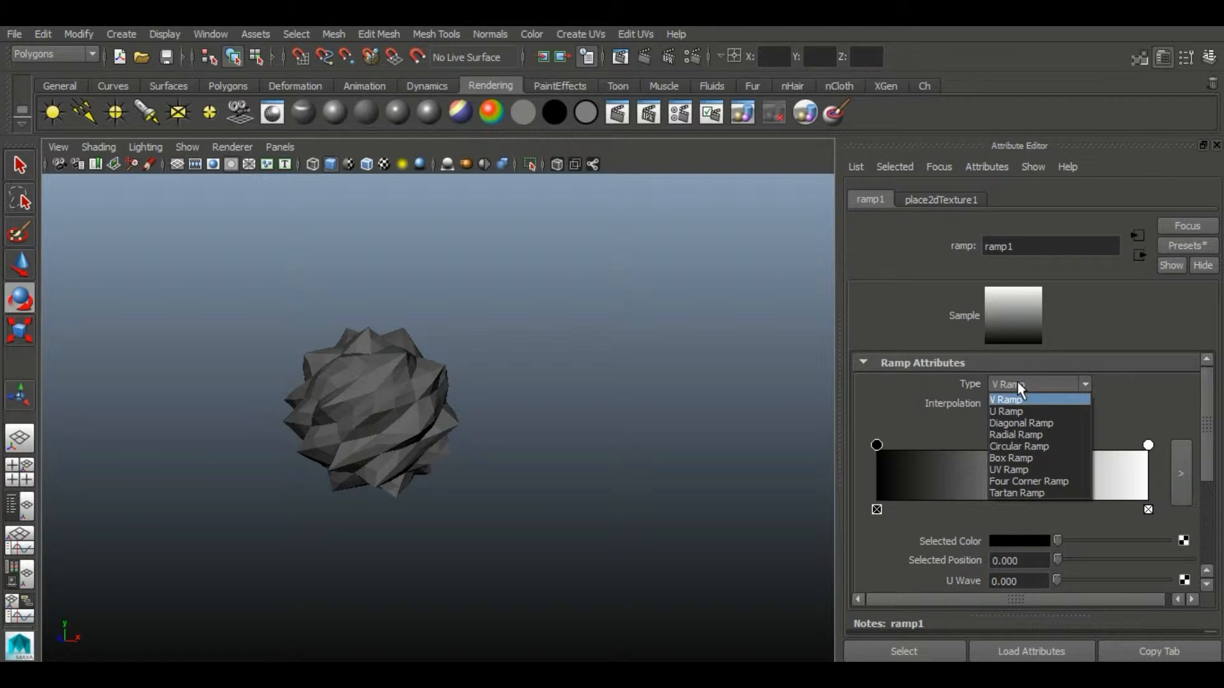
{"action": "left_click", "coordinate": [384, 165]}
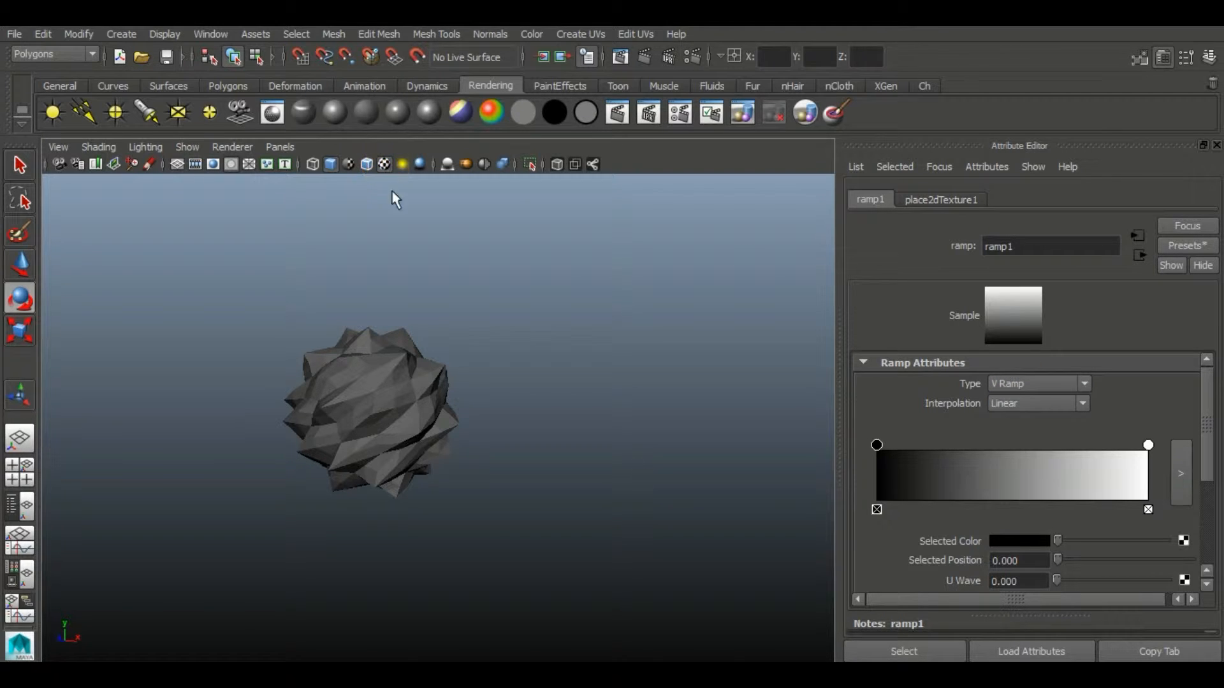
{"action": "left_click", "coordinate": [304, 429], "text": "alt"}
{"action": "left_click_drag", "start_coordinate": [405, 405], "coordinate": [470, 529], "text": "alt"}
- Set the ramp type to Radial Ramp and check the gradient around the ball
{"action": "left_click", "coordinate": [1020, 383]}
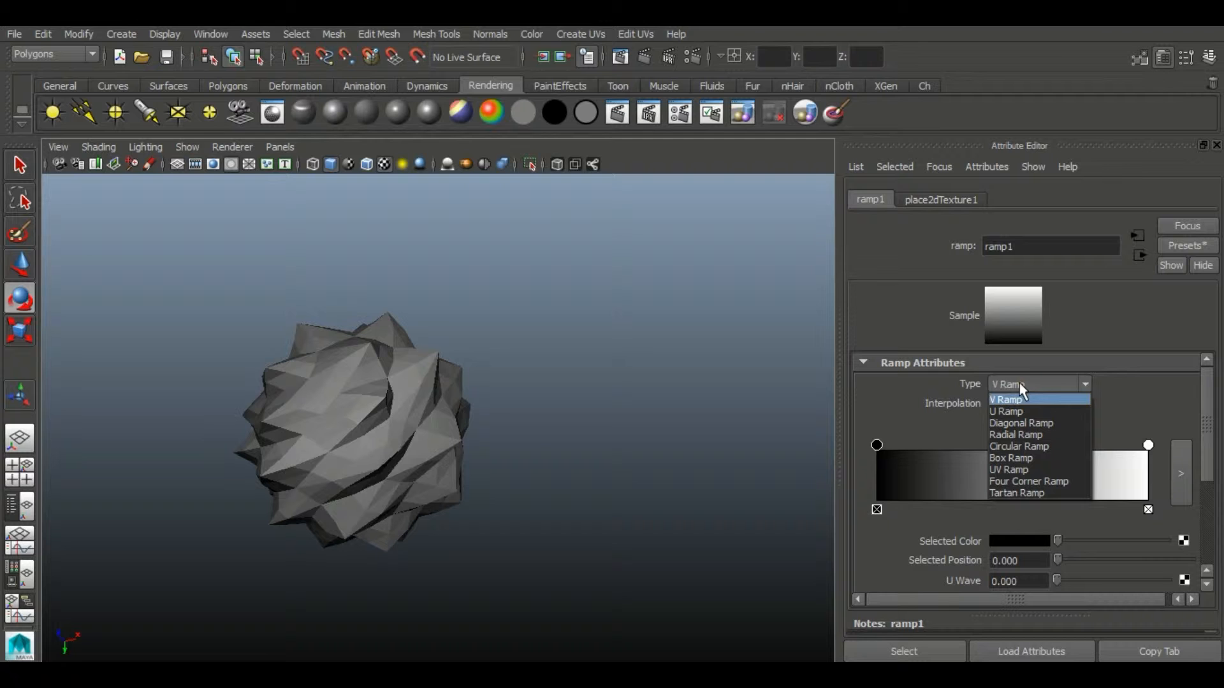
{"action": "left_click", "coordinate": [1024, 434]}
{"action": "left_click_drag", "start_coordinate": [506, 492], "coordinate": [443, 306], "text": "alt"}
{"action": "left_click_drag", "start_coordinate": [309, 558], "coordinate": [606, 485], "text": "alt"}
{"action": "left_click", "coordinate": [553, 373]}
{"action": "left_click_drag", "start_coordinate": [549, 384], "coordinate": [759, 422], "text": "alt"}
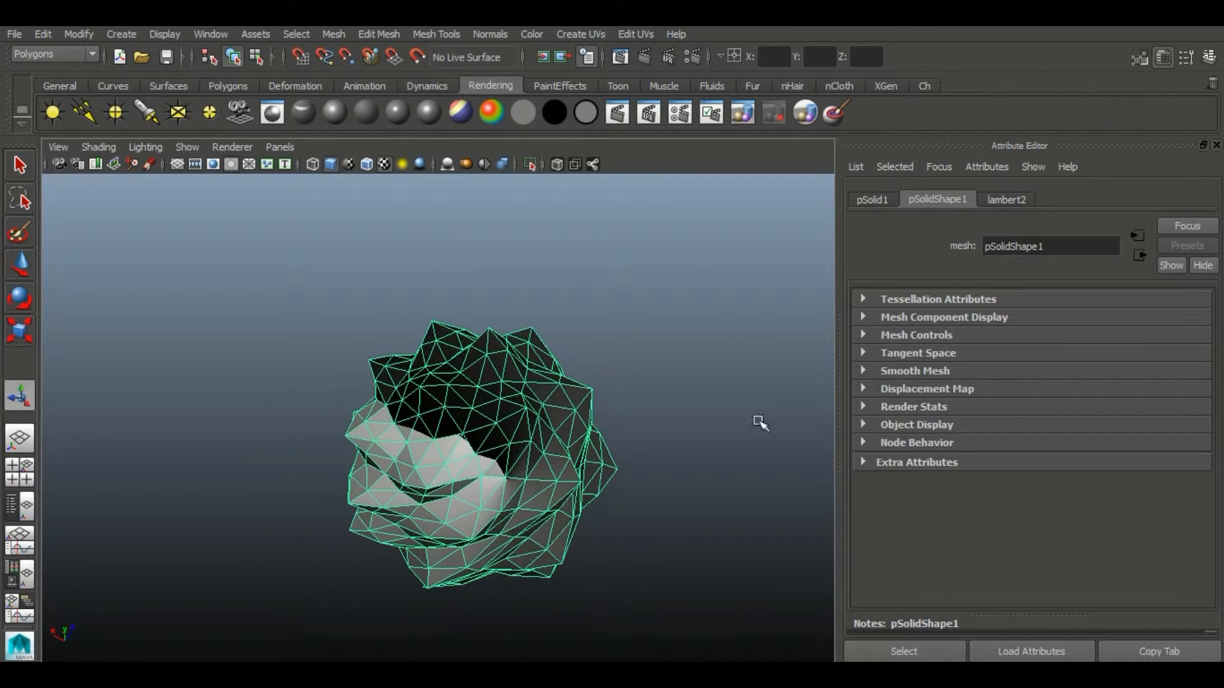
- Reopen the ramp mapped to lambert2's color and change its type to Circular Ramp
{"action": "left_click", "coordinate": [1012, 202]}
{"action": "middle_click_drag", "start_coordinate": [456, 542], "coordinate": [408, 465], "text": "alt"}
{"action": "left_click_drag", "start_coordinate": [408, 466], "coordinate": [472, 486], "text": "alt"}
{"action": "left_click", "coordinate": [1181, 405]}
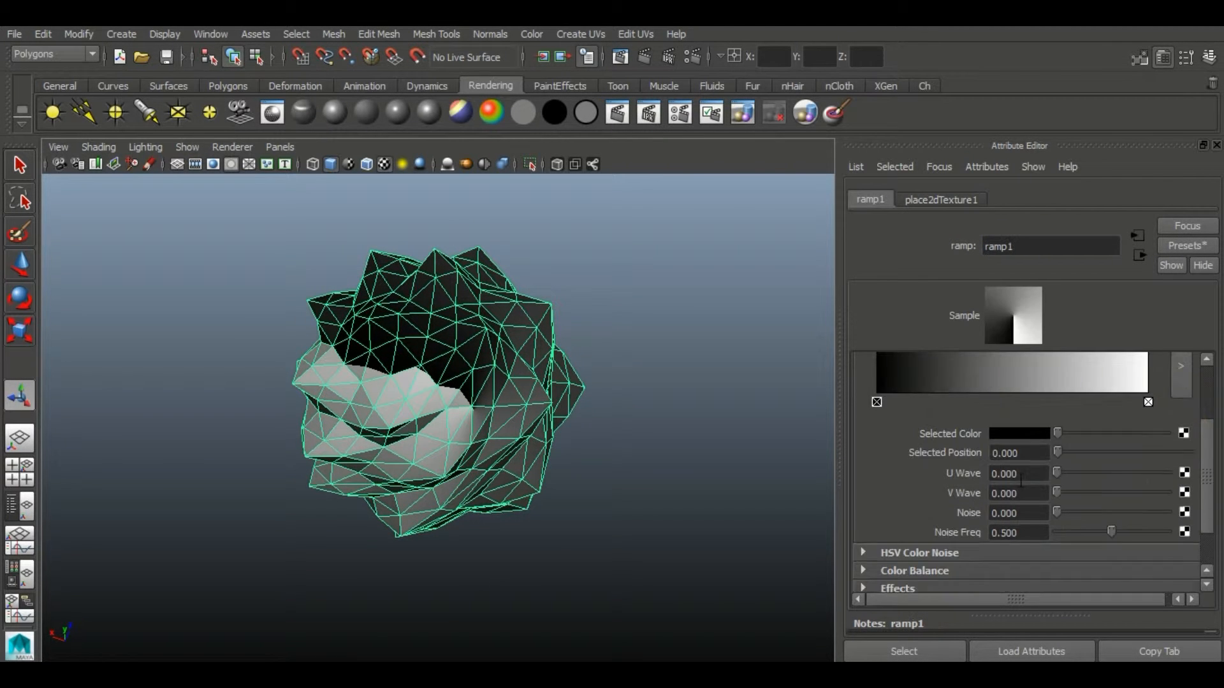
{"action": "left_click_drag", "start_coordinate": [1217, 483], "coordinate": [1209, 405]}
{"action": "left_click", "coordinate": [1020, 384]}
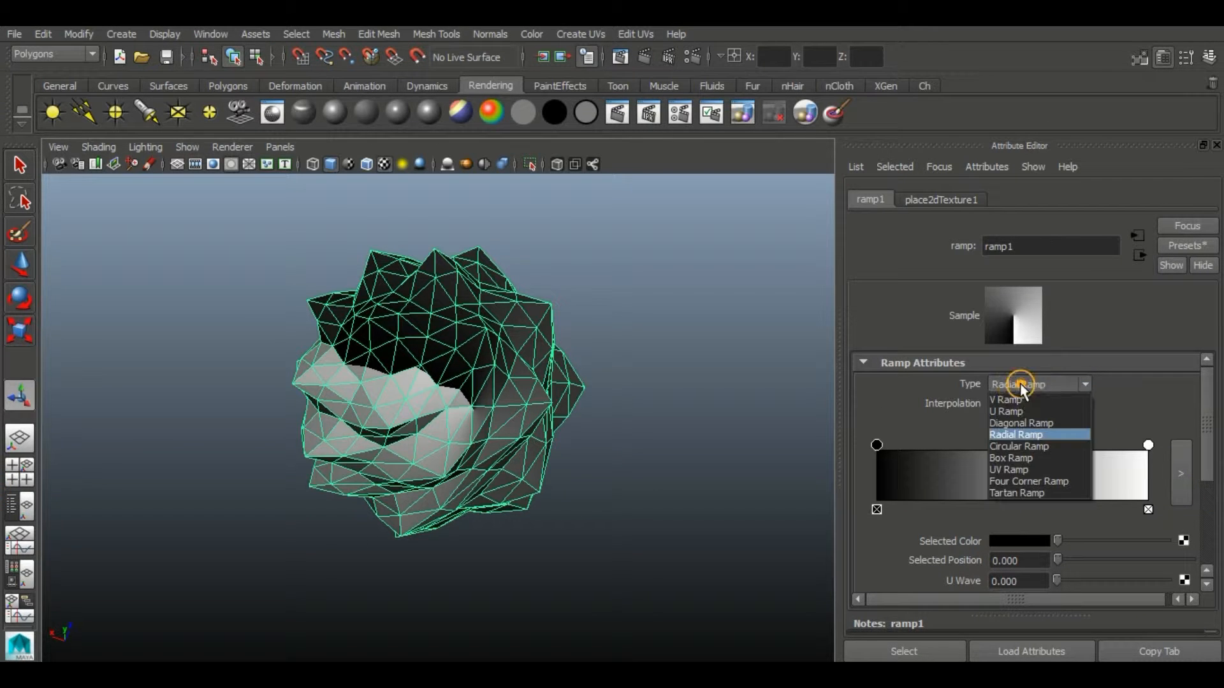
{"action": "left_click", "coordinate": [1020, 443]}
{"action": "left_click_drag", "start_coordinate": [599, 459], "coordinate": [555, 357], "text": "alt"}
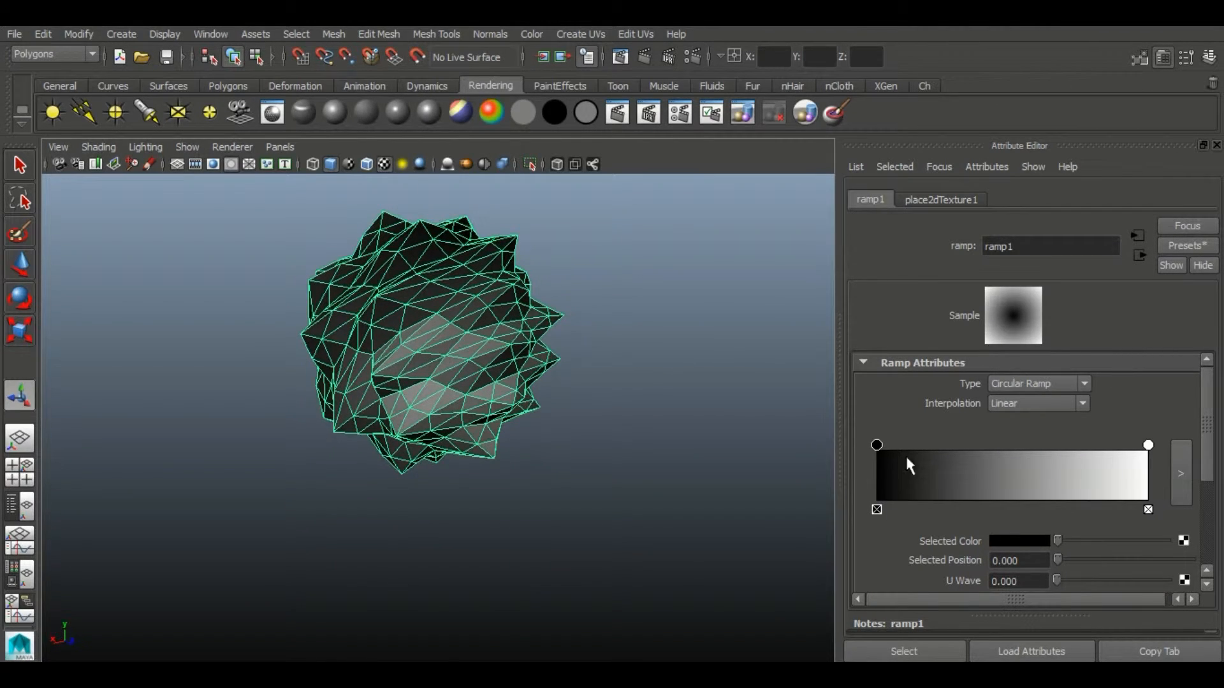
- Open the enlarged ramp and change its black start marker to orange with a hue of about 42
{"action": "left_click", "coordinate": [877, 445]}
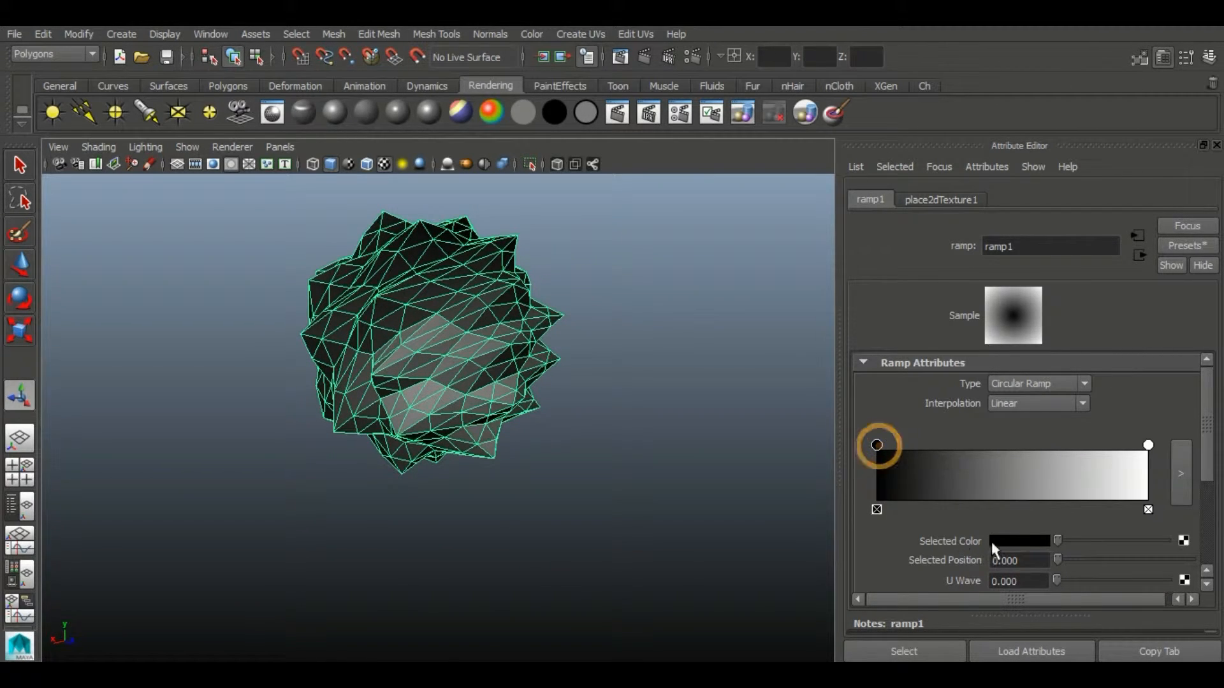
{"action": "left_click", "coordinate": [1023, 482]}
{"action": "left_click", "coordinate": [1023, 511]}
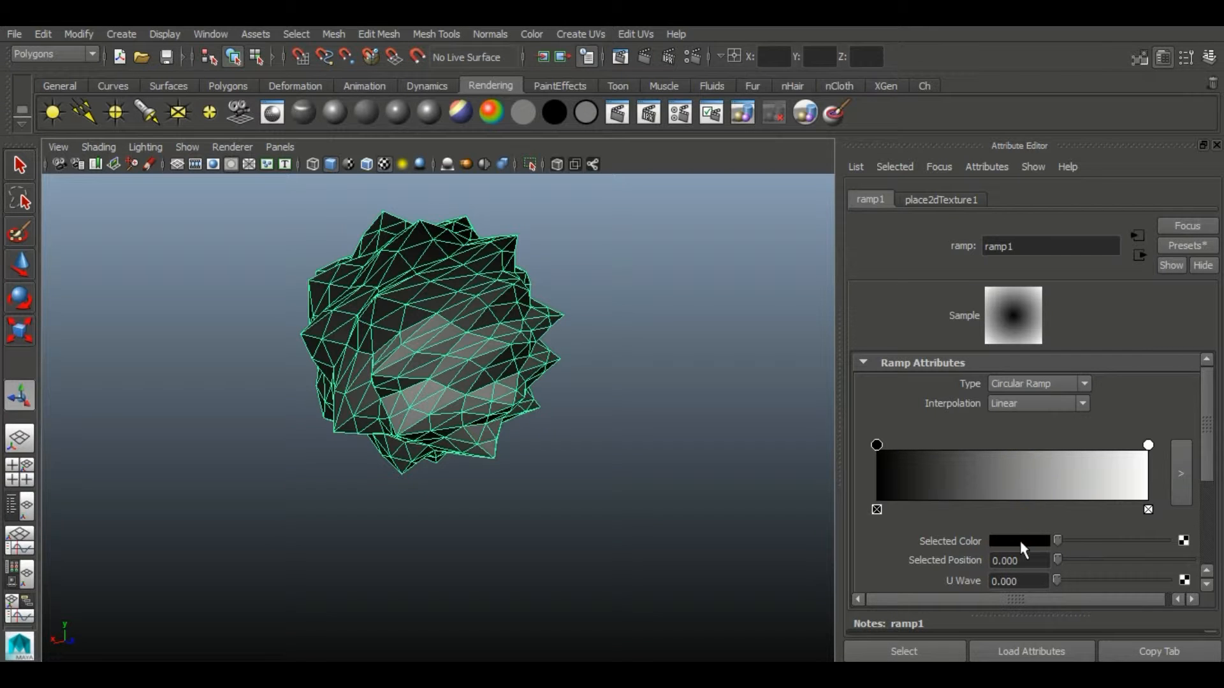
{"action": "left_click", "coordinate": [1018, 541]}
{"action": "left_click", "coordinate": [1180, 495]}
{"action": "left_click", "coordinate": [906, 280]}
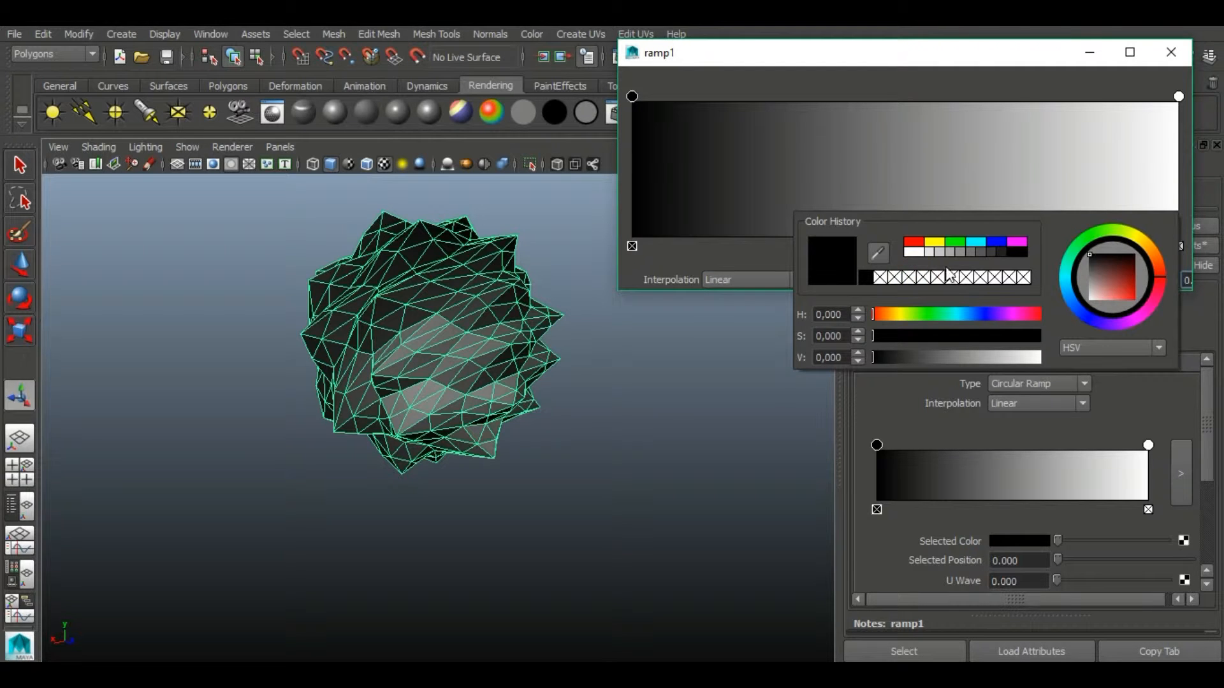
{"action": "left_click", "coordinate": [937, 243]}
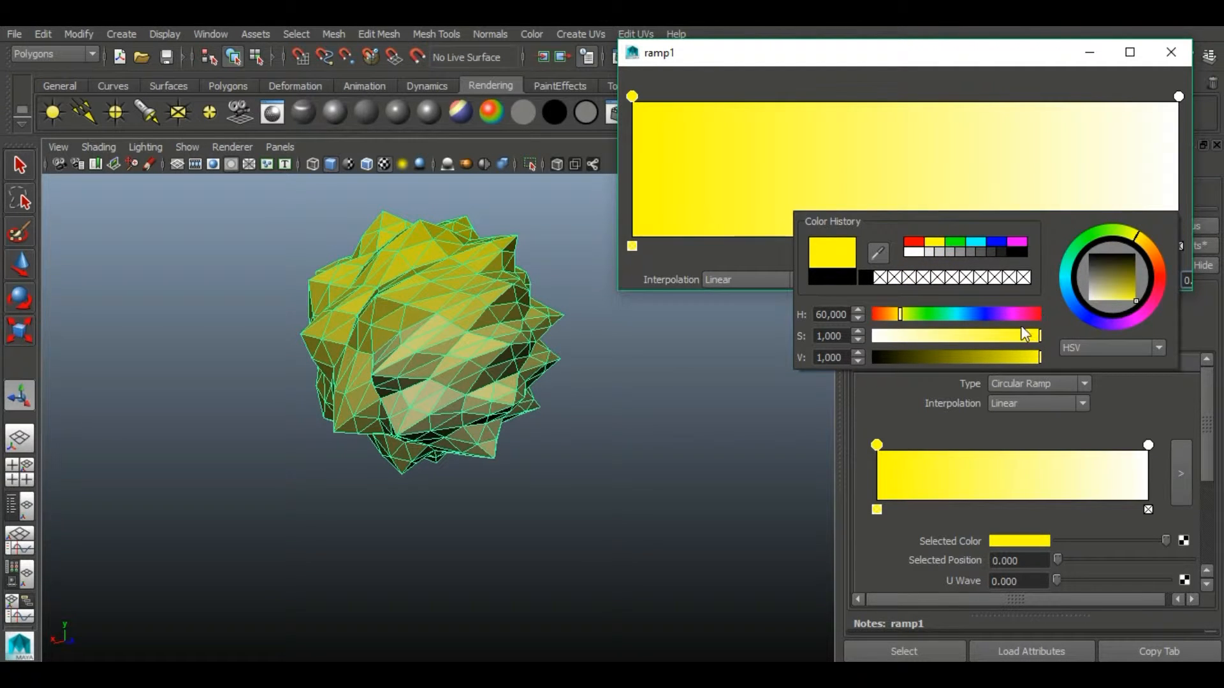
{"action": "left_click_drag", "start_coordinate": [892, 314], "coordinate": [885, 317]}
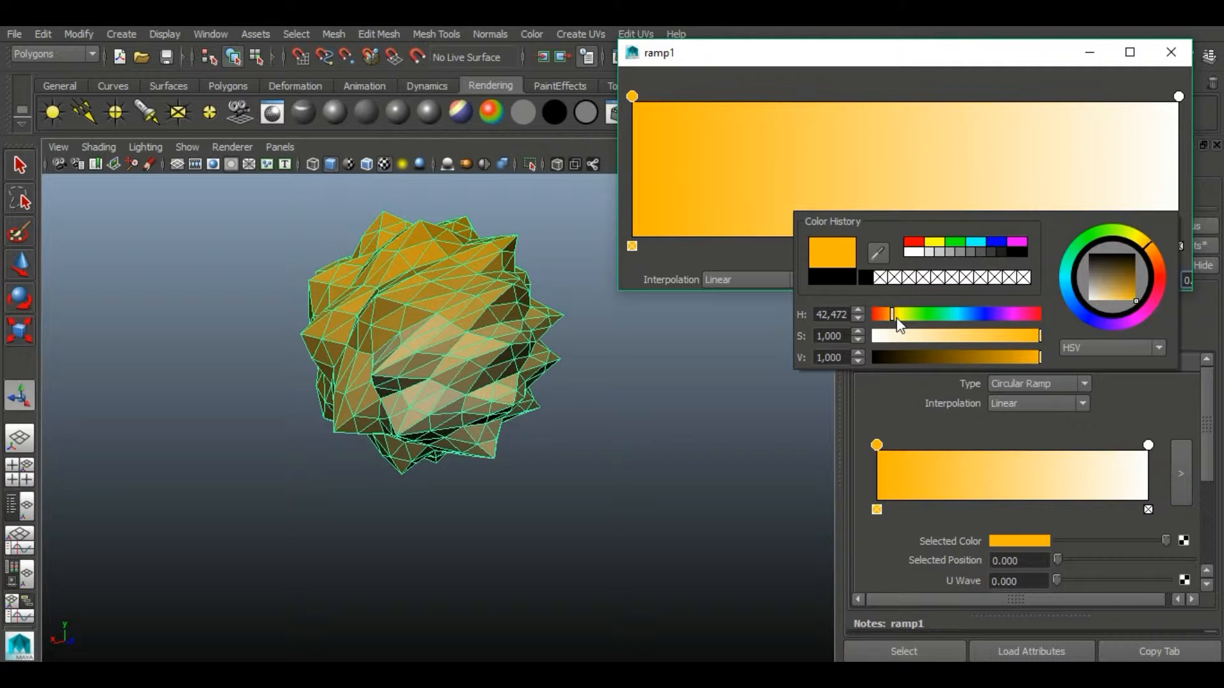
- Change the ramp's white end marker to red
{"action": "left_click", "coordinate": [1178, 96]}
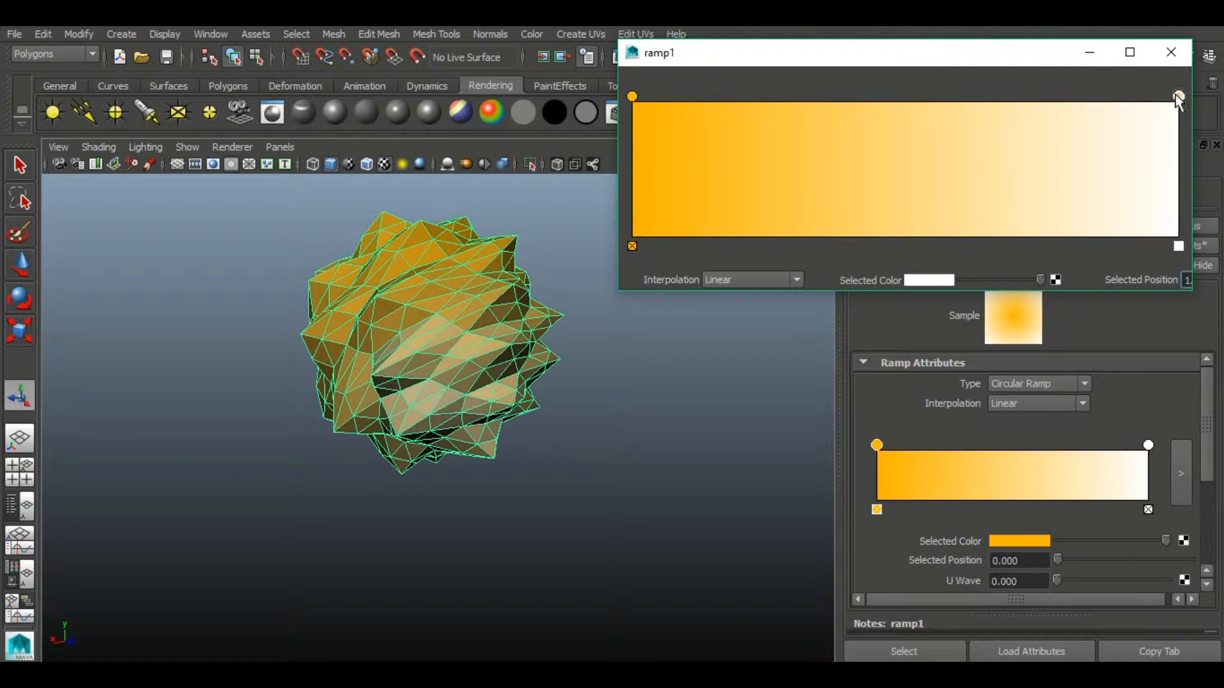
{"action": "left_click", "coordinate": [935, 281]}
{"action": "left_click", "coordinate": [959, 331]}
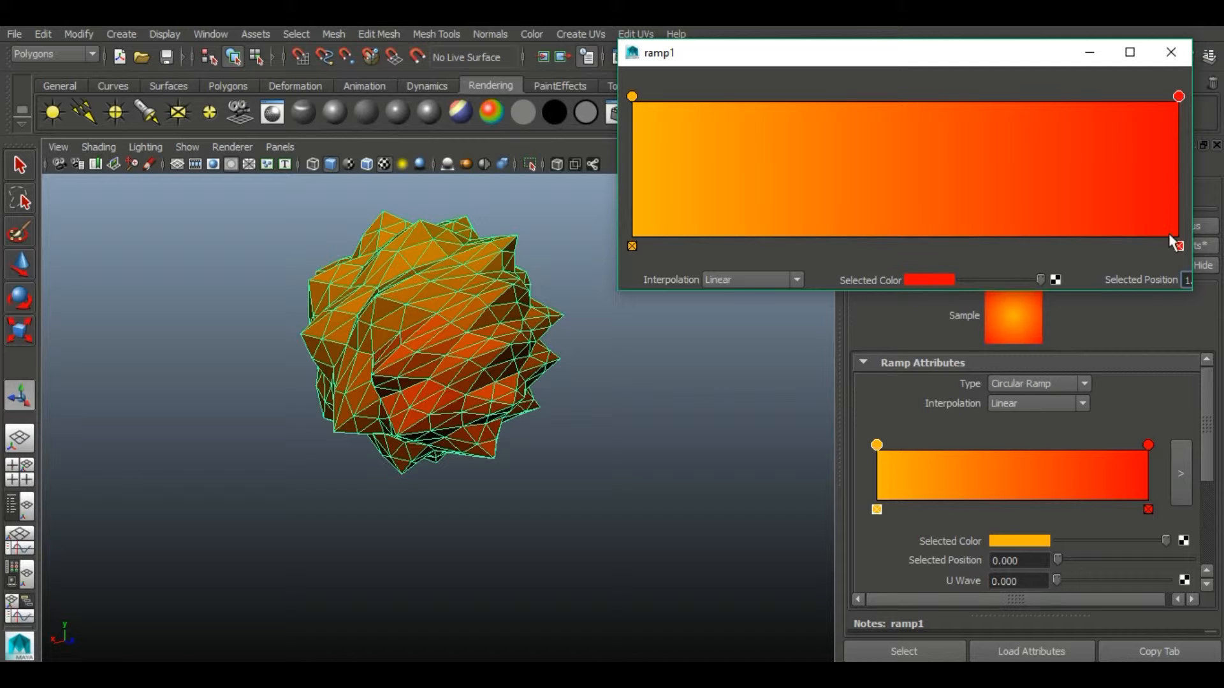
- Try banding the ramp by moving the red marker near the start and adding alternating orange and red markers up to the end
{"action": "left_click_drag", "start_coordinate": [1179, 97], "coordinate": [730, 101]}
{"action": "left_click", "coordinate": [894, 108]}
{"action": "left_click", "coordinate": [895, 247]}
{"action": "left_click", "coordinate": [902, 108]}
{"action": "left_click", "coordinate": [1062, 111]}
{"action": "left_click", "coordinate": [633, 97]}
{"action": "left_click", "coordinate": [831, 131]}
{"action": "left_click", "coordinate": [831, 246]}
{"action": "left_click_drag", "start_coordinate": [646, 104], "coordinate": [985, 122]}
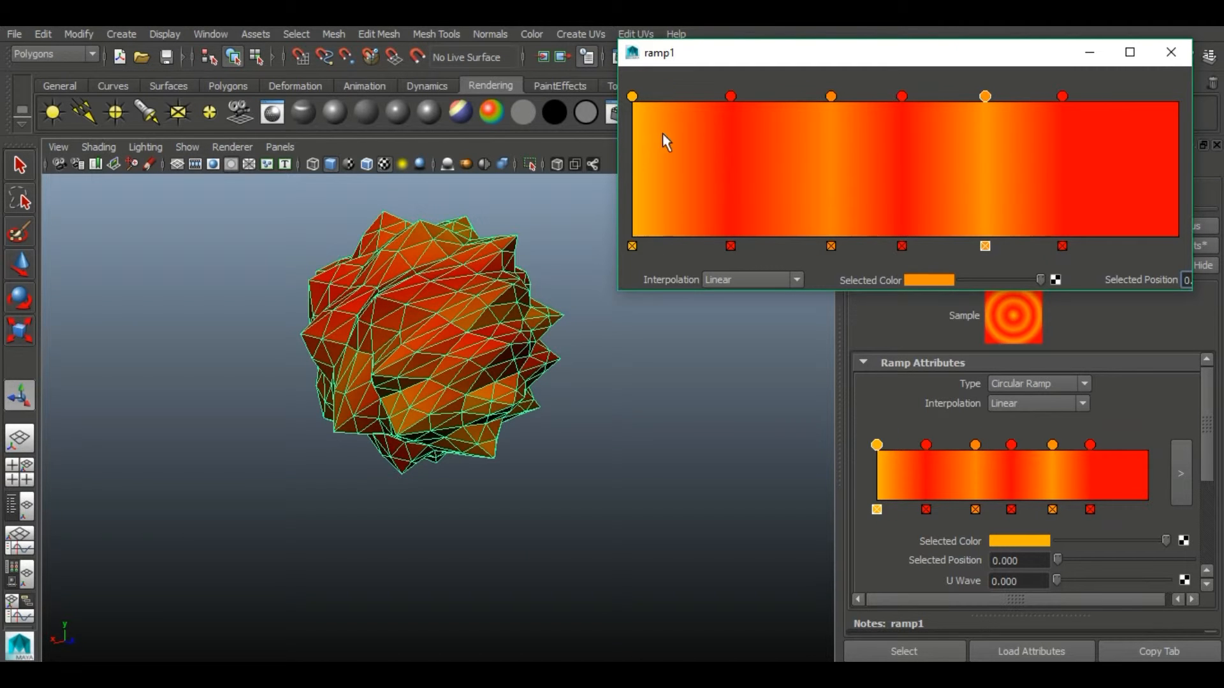
{"action": "left_click_drag", "start_coordinate": [657, 135], "coordinate": [1168, 143]}
{"action": "scroll", "coordinate": [446, 446], "scroll_direction": "down", "scroll_amount": 3}
{"action": "mouse_move", "coordinate": [459, 439]}
{"action": "left_mouse_down", "text": "alt"}
{"action": "mouse_move", "coordinate": [422, 490]}
{"action": "mouse_move", "coordinate": [492, 408]}
{"action": "mouse_move", "coordinate": [500, 475]}
{"action": "left_mouse_up", "text": "alt"}
{"action": "scroll", "coordinate": [500, 475], "scroll_direction": "up", "scroll_amount": 3}
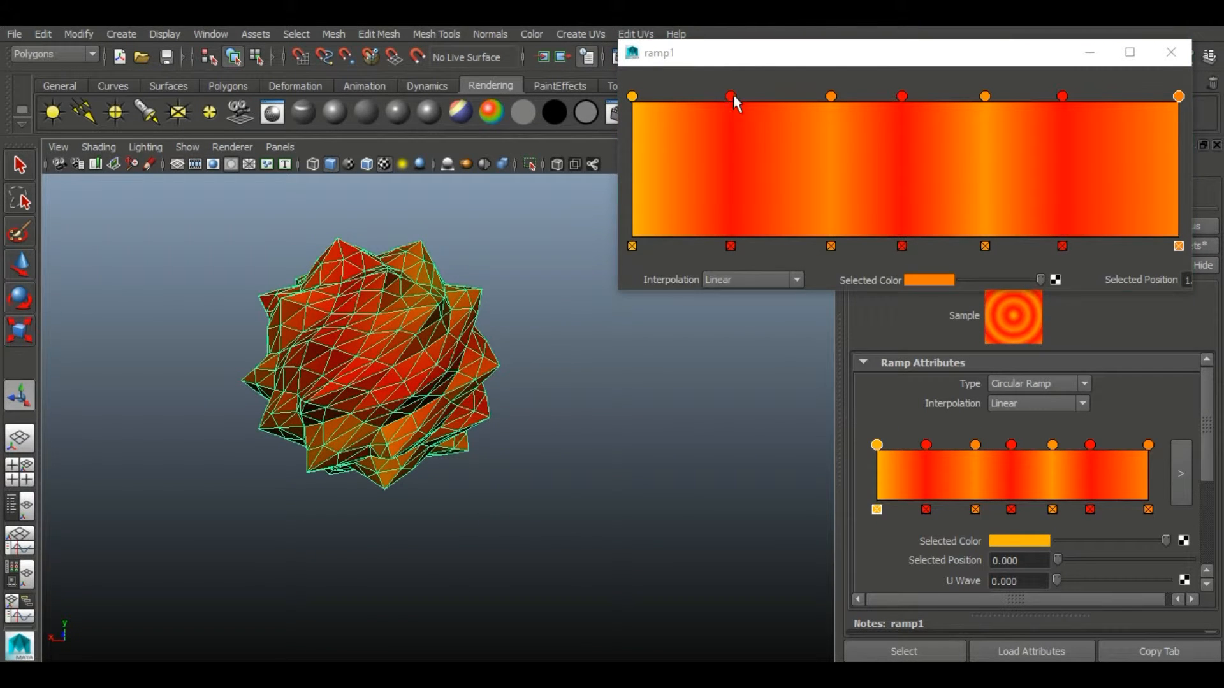
- Try adjusting the color of the first red marker and the hue of the orange start marker
{"action": "left_click", "coordinate": [732, 96]}
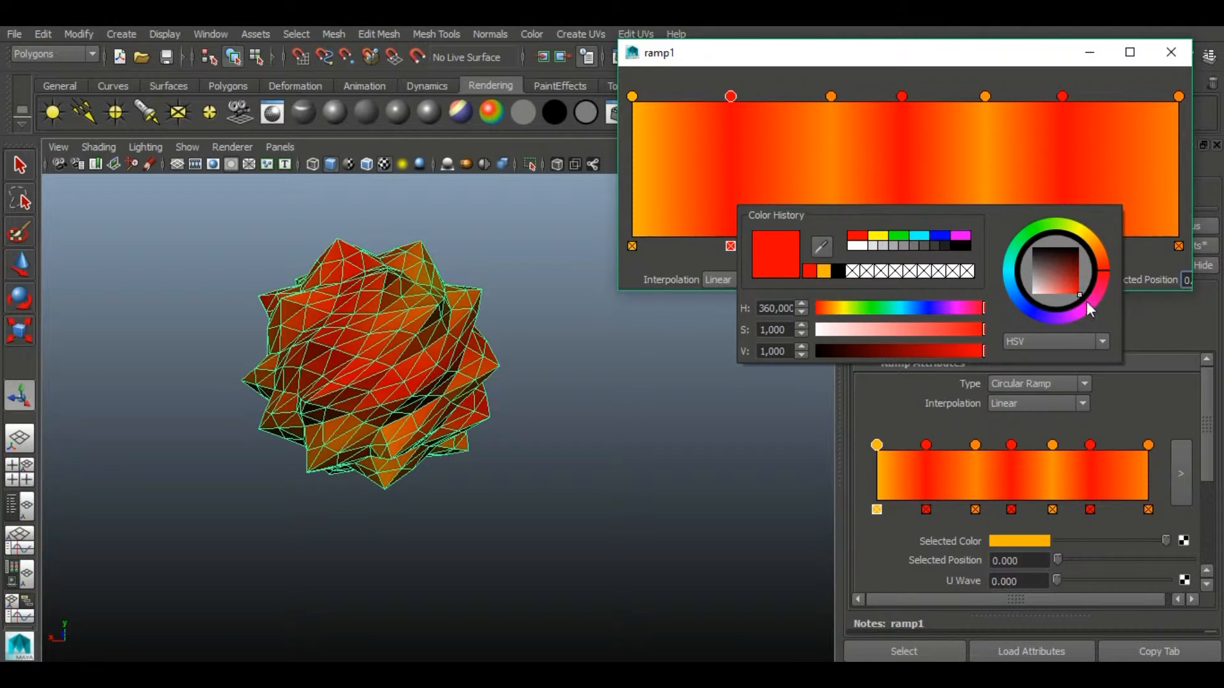
{"action": "left_click", "coordinate": [632, 97]}
{"action": "left_click", "coordinate": [937, 280]}
{"action": "left_click_drag", "start_coordinate": [850, 317], "coordinate": [866, 317]}
- Close the enlarged ramp and examine the banded colors on the ball from several angles
{"action": "left_click_drag", "start_coordinate": [388, 421], "coordinate": [566, 527], "text": "alt"}
{"action": "left_click", "coordinate": [565, 527]}
{"action": "right_click_drag", "start_coordinate": [542, 516], "coordinate": [465, 429], "text": "alt"}
{"action": "left_click", "coordinate": [440, 440]}
{"action": "left_click", "coordinate": [1172, 51]}
{"action": "left_click", "coordinate": [1036, 365]}
{"action": "left_click", "coordinate": [1048, 419]}
{"action": "left_click_drag", "start_coordinate": [529, 415], "coordinate": [447, 360], "text": "alt"}
{"action": "left_click", "coordinate": [484, 440]}
{"action": "left_click", "coordinate": [445, 363]}
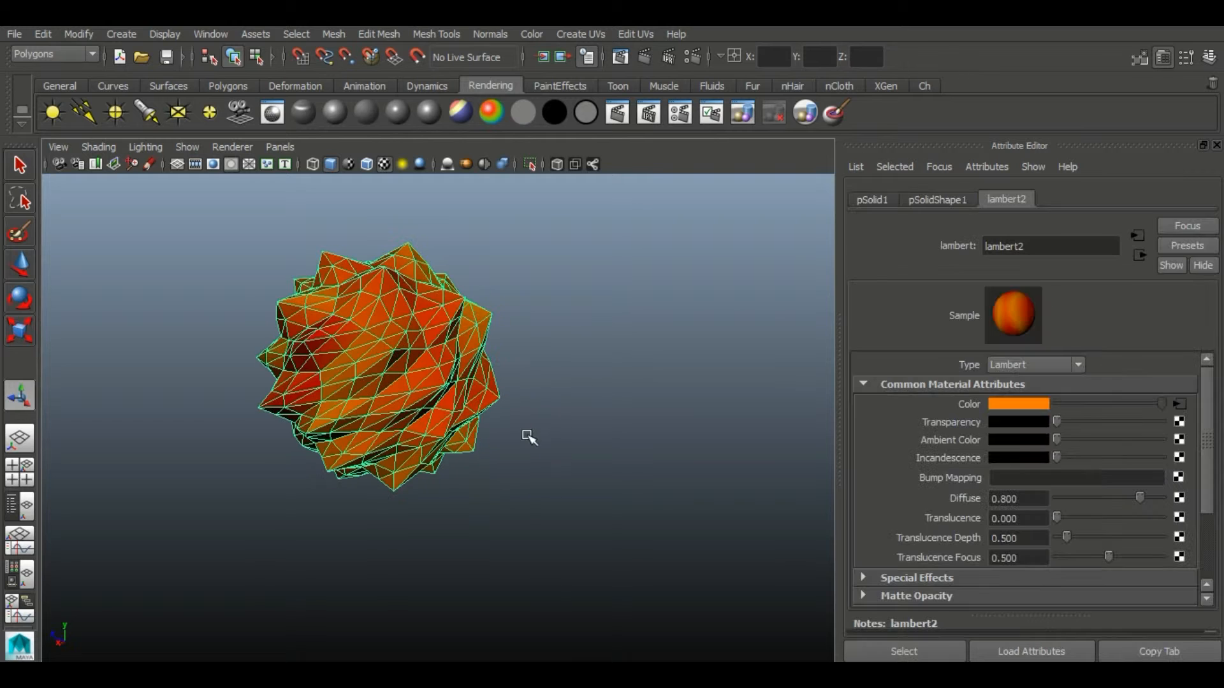
{"action": "left_click_drag", "start_coordinate": [400, 462], "coordinate": [400, 448], "text": "alt"}
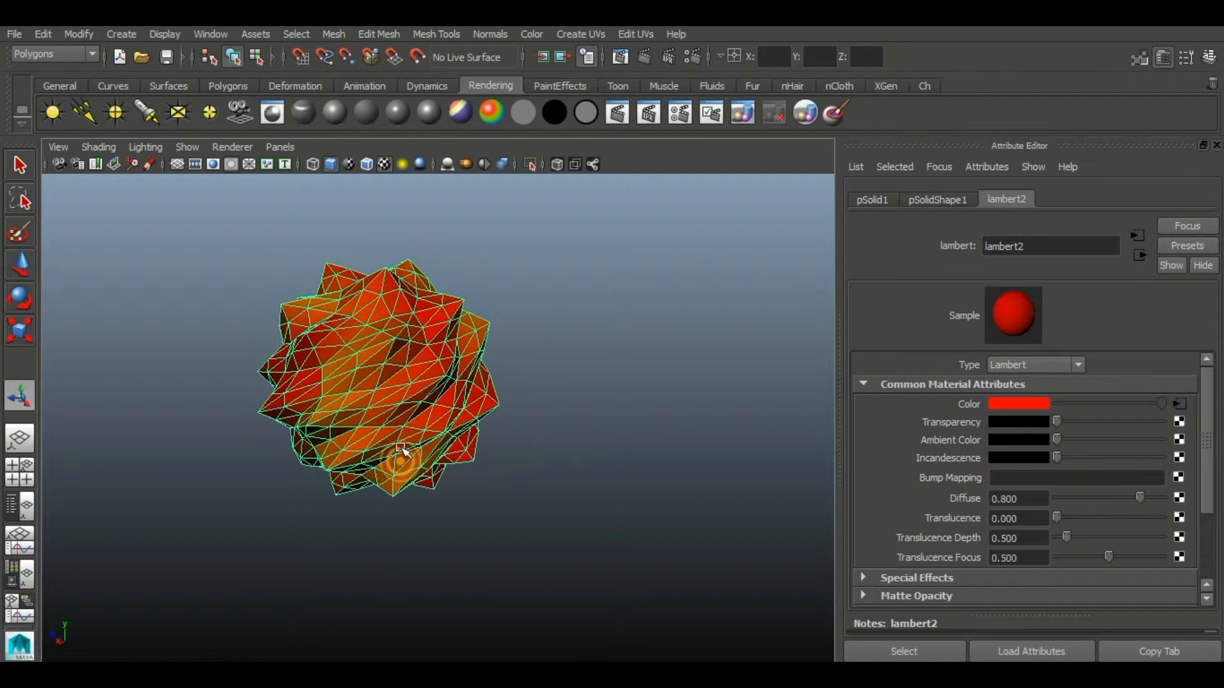
- Reopen the ramp on lambert2 and undo the added color markers, then check the ball
{"action": "left_click", "coordinate": [1180, 404]}
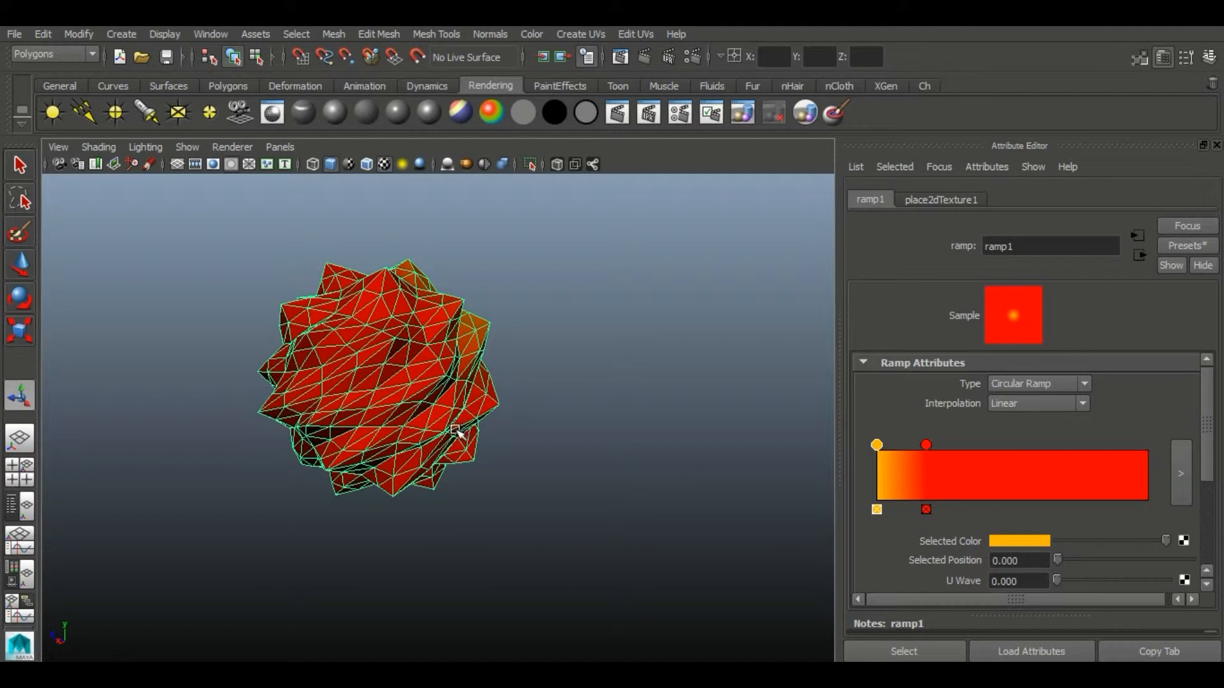
{"action": "key", "text": "ctrl+z"}
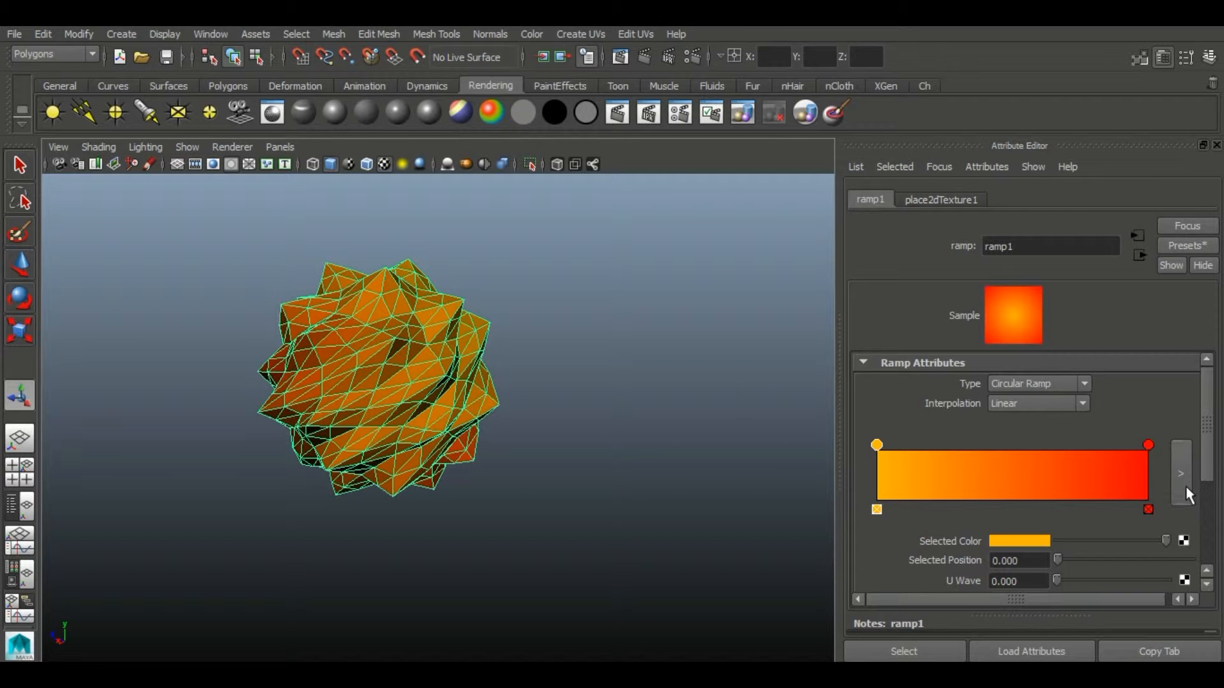
{"action": "left_click", "coordinate": [589, 416]}
{"action": "left_click_drag", "start_coordinate": [526, 408], "coordinate": [561, 418], "text": "alt"}
{"action": "left_click_drag", "start_coordinate": [459, 402], "coordinate": [395, 355], "text": "alt"}
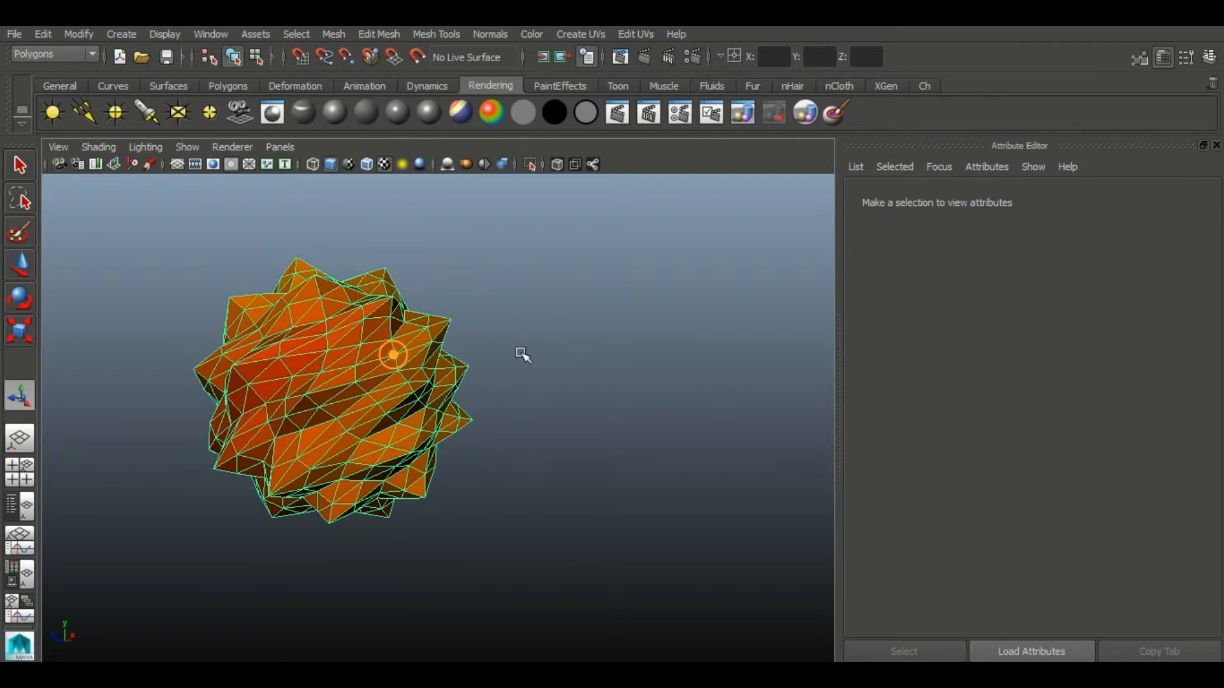
- Apply a planar mapping to the ball with the current options and check the gradient on it
{"action": "left_click", "coordinate": [396, 355]}
{"action": "left_click", "coordinate": [924, 85]}
{"action": "left_click_drag", "start_coordinate": [582, 443], "coordinate": [542, 383], "text": "alt"}
{"action": "left_click", "coordinate": [645, 33]}
{"action": "mouse_move", "coordinate": [580, 34]}
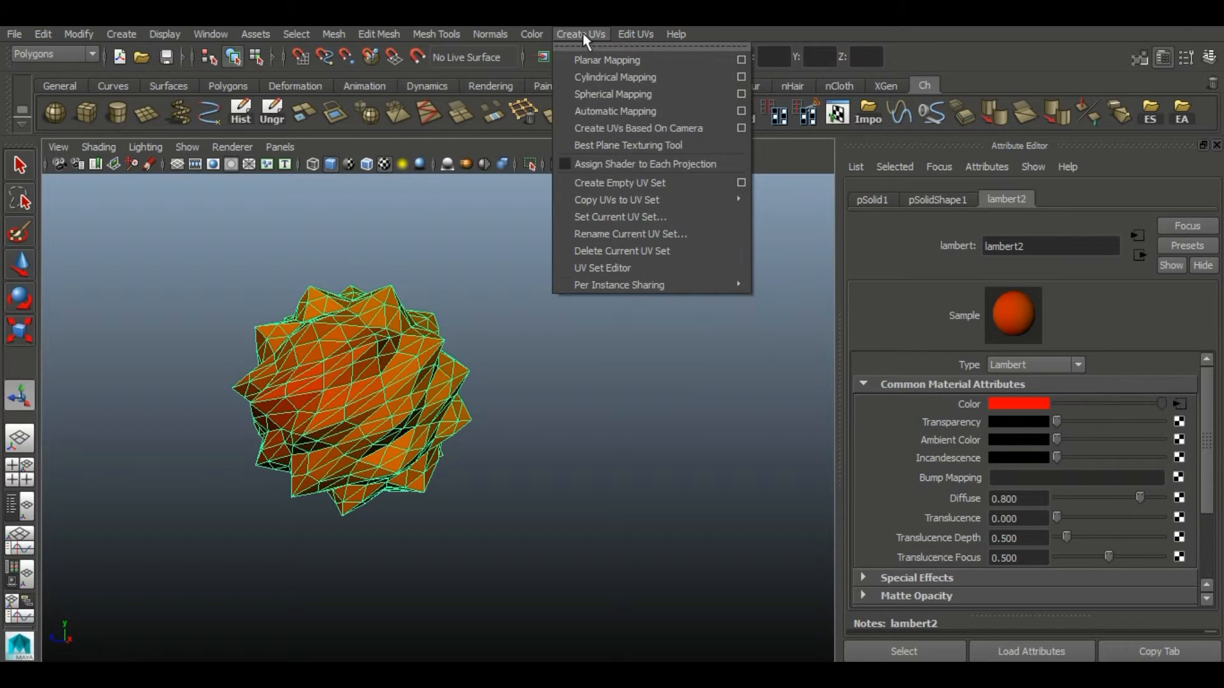
{"action": "left_click", "coordinate": [602, 60]}
{"action": "left_click", "coordinate": [637, 491]}
{"action": "left_click_drag", "start_coordinate": [637, 465], "coordinate": [465, 469], "text": "alt"}
{"action": "left_click", "coordinate": [686, 490]}
{"action": "right_click_drag", "start_coordinate": [462, 293], "coordinate": [599, 202]}
{"action": "left_click_drag", "start_coordinate": [678, 402], "coordinate": [415, 424], "text": "alt"}
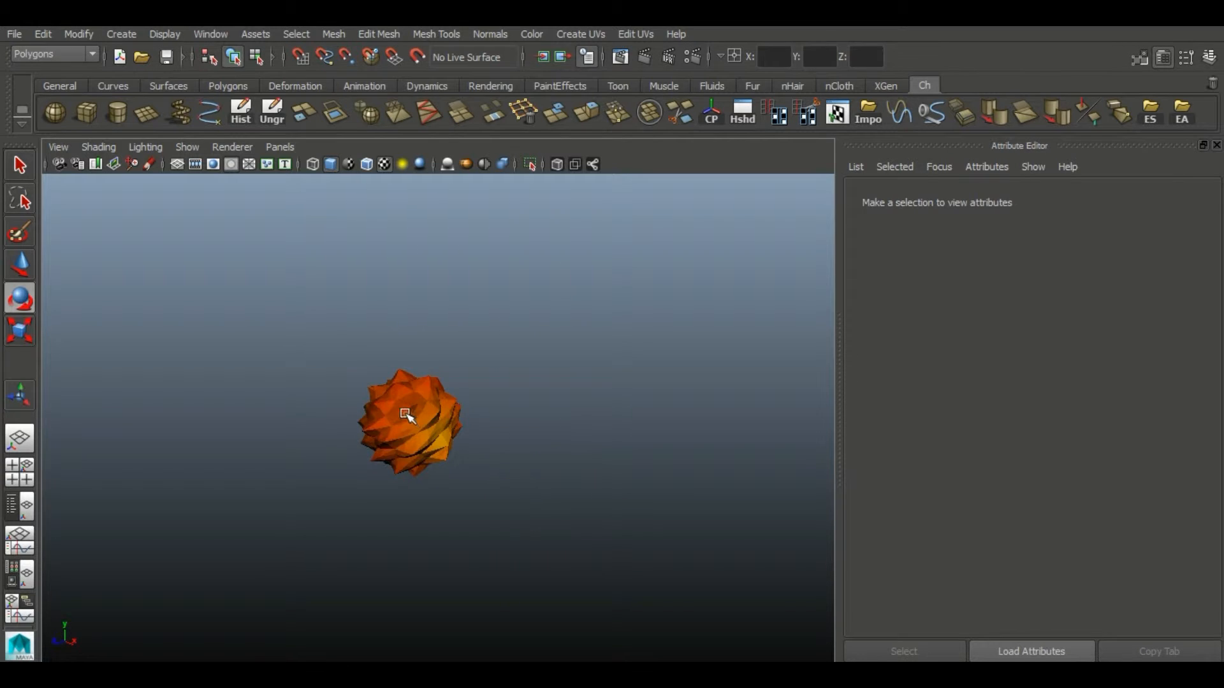
- Apply a planar mapping to the ball projected from the Y axis and check the gradient around it
{"action": "left_click", "coordinate": [414, 424]}
{"action": "left_click", "coordinate": [593, 35]}
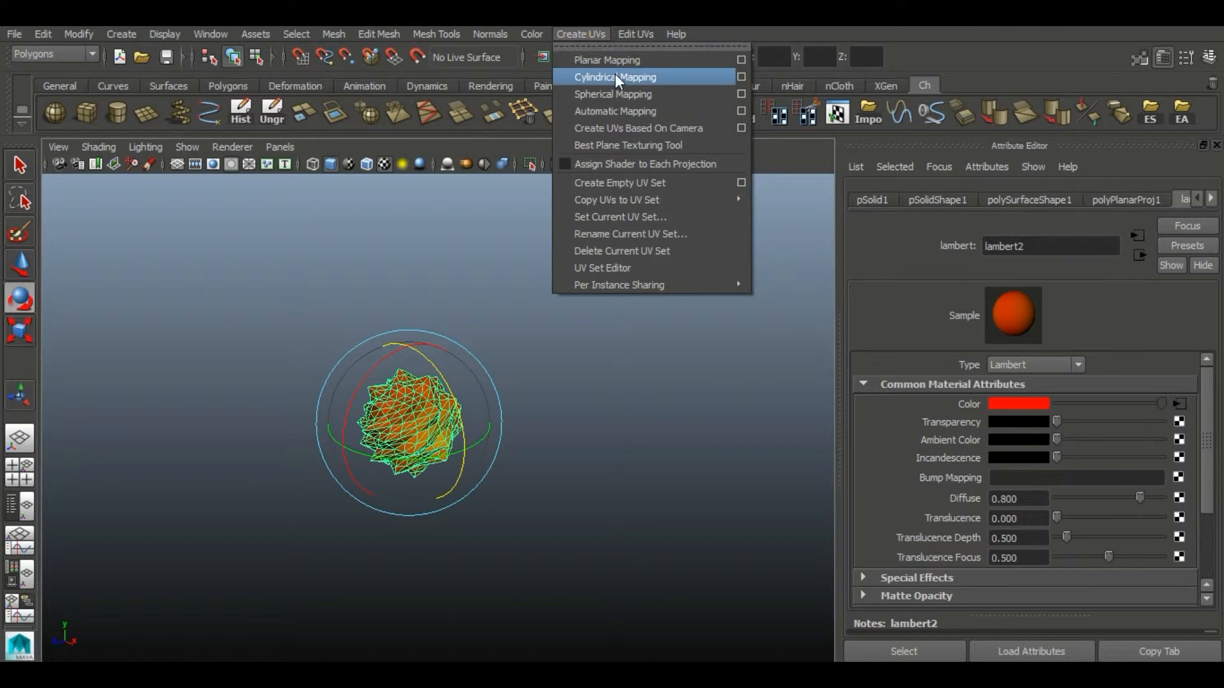
{"action": "left_click", "coordinate": [743, 60]}
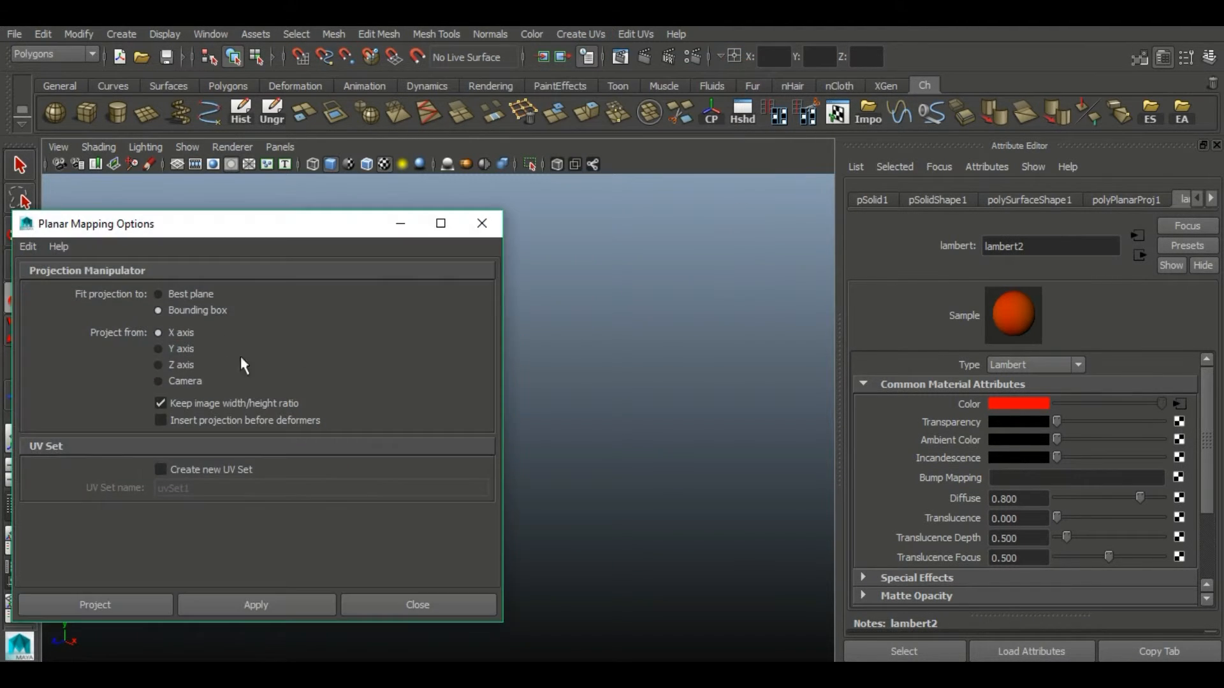
{"action": "left_click", "coordinate": [185, 349]}
{"action": "left_click", "coordinate": [243, 599]}
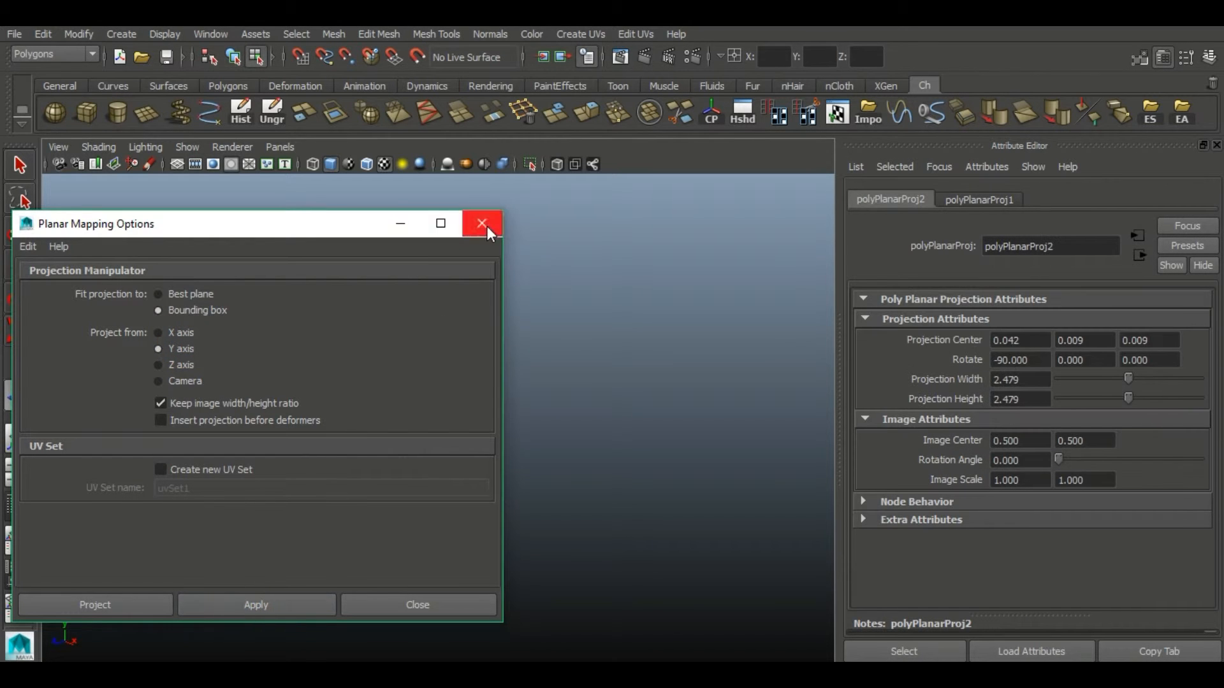
{"action": "left_click", "coordinate": [482, 223]}
{"action": "left_click", "coordinate": [607, 523]}
{"action": "left_click_drag", "start_coordinate": [426, 554], "coordinate": [433, 357], "text": "alt"}
{"action": "right_click_drag", "start_coordinate": [423, 281], "coordinate": [533, 223]}
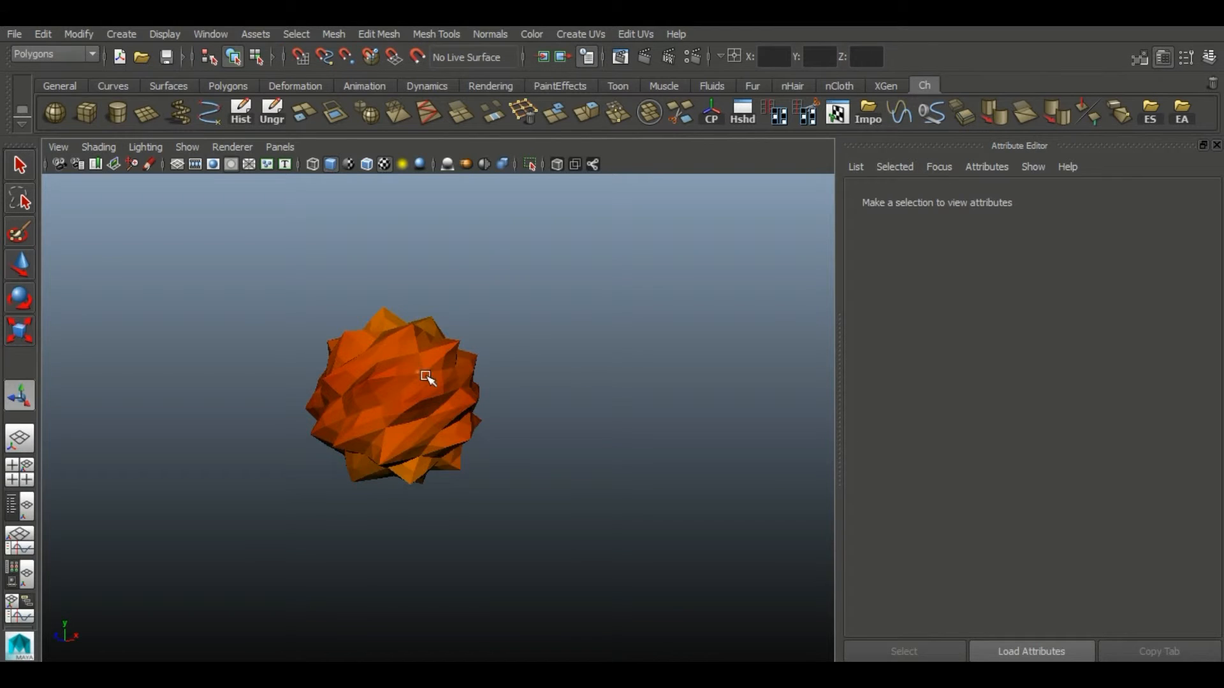
{"action": "left_click_drag", "start_coordinate": [640, 410], "coordinate": [510, 448], "text": "alt"}
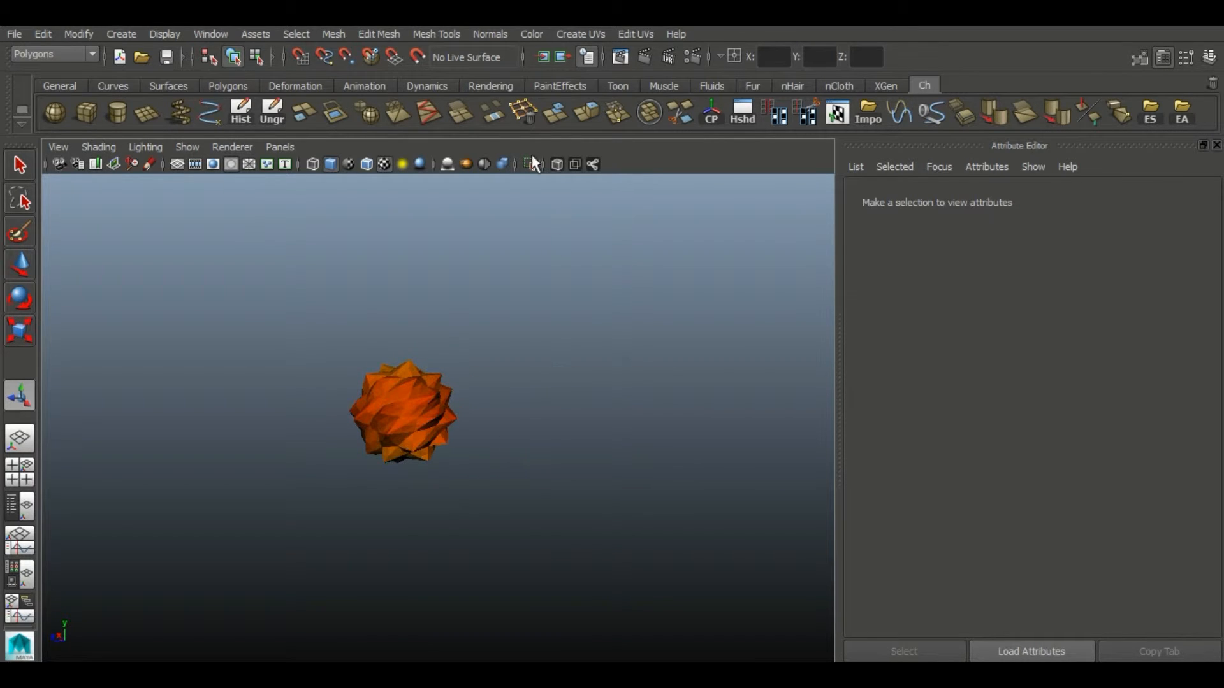
- Close the Attribute Editor and delete the ball's construction history
{"action": "left_click", "coordinate": [1217, 146]}
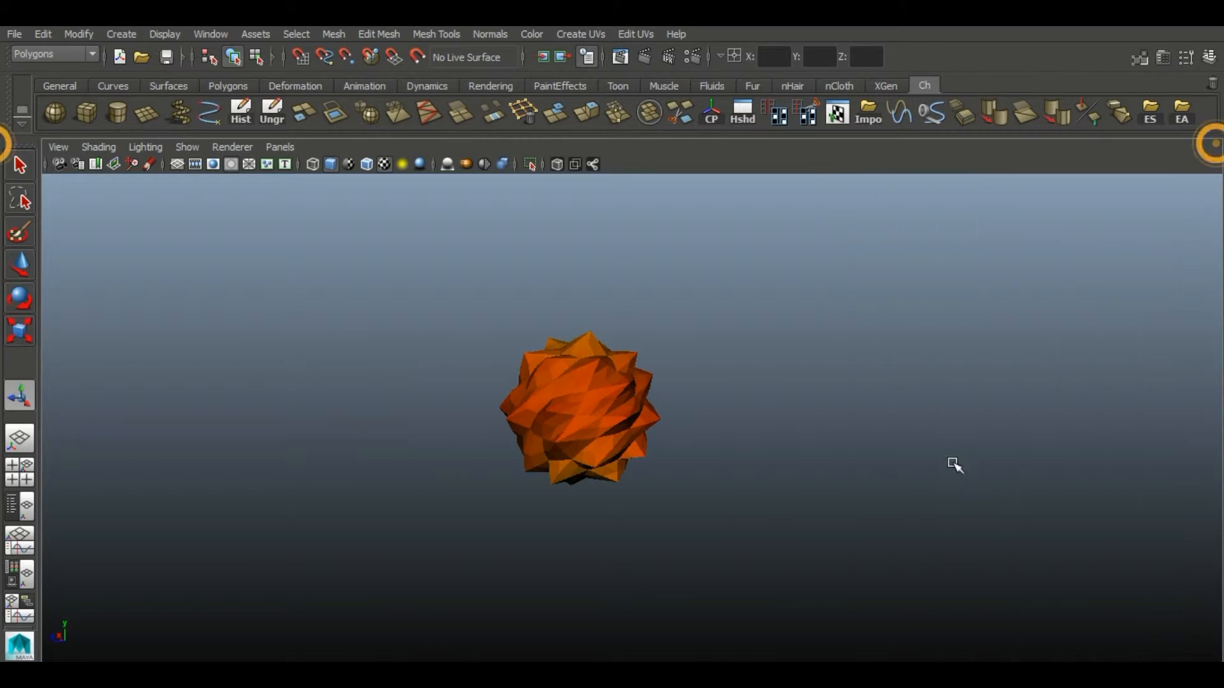
{"action": "left_click", "coordinate": [548, 425]}
{"action": "left_click", "coordinate": [244, 116]}
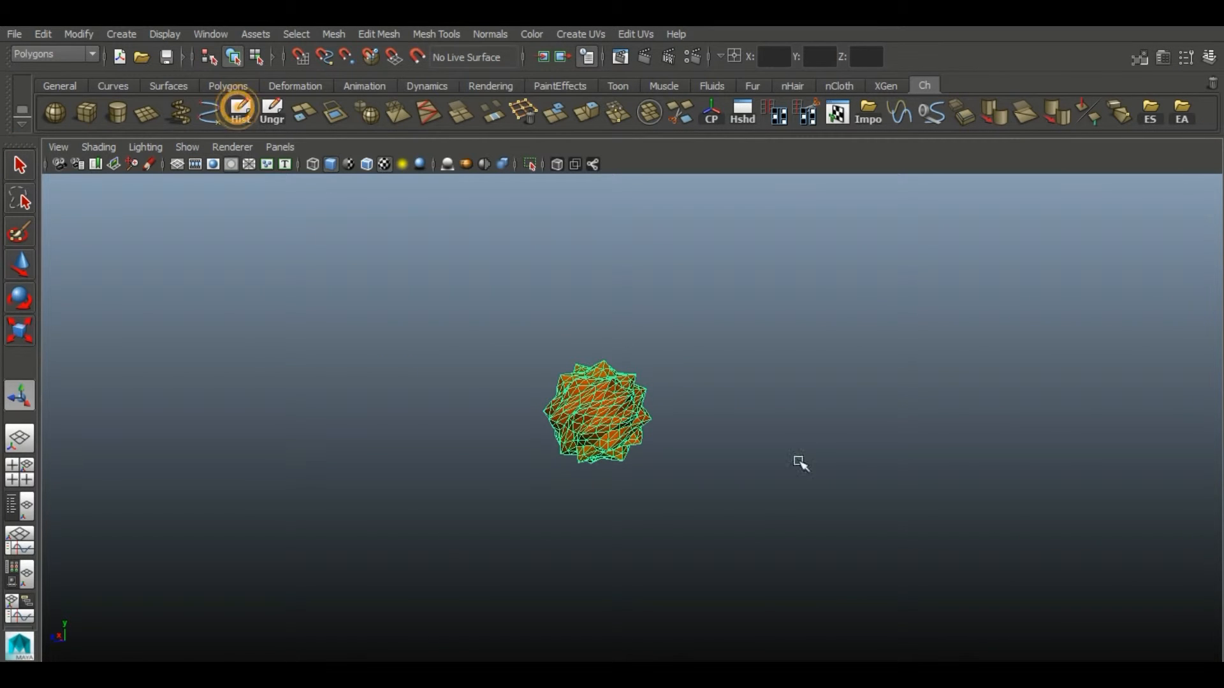
{"action": "middle_click_drag", "start_coordinate": [797, 462], "coordinate": [708, 408], "text": "alt"}
{"action": "left_click", "coordinate": [691, 429]}
{"action": "left_click_drag", "start_coordinate": [606, 423], "coordinate": [721, 456], "text": "alt"}
- Select the ball and put it in a new display layer
{"action": "left_click", "coordinate": [577, 450]}
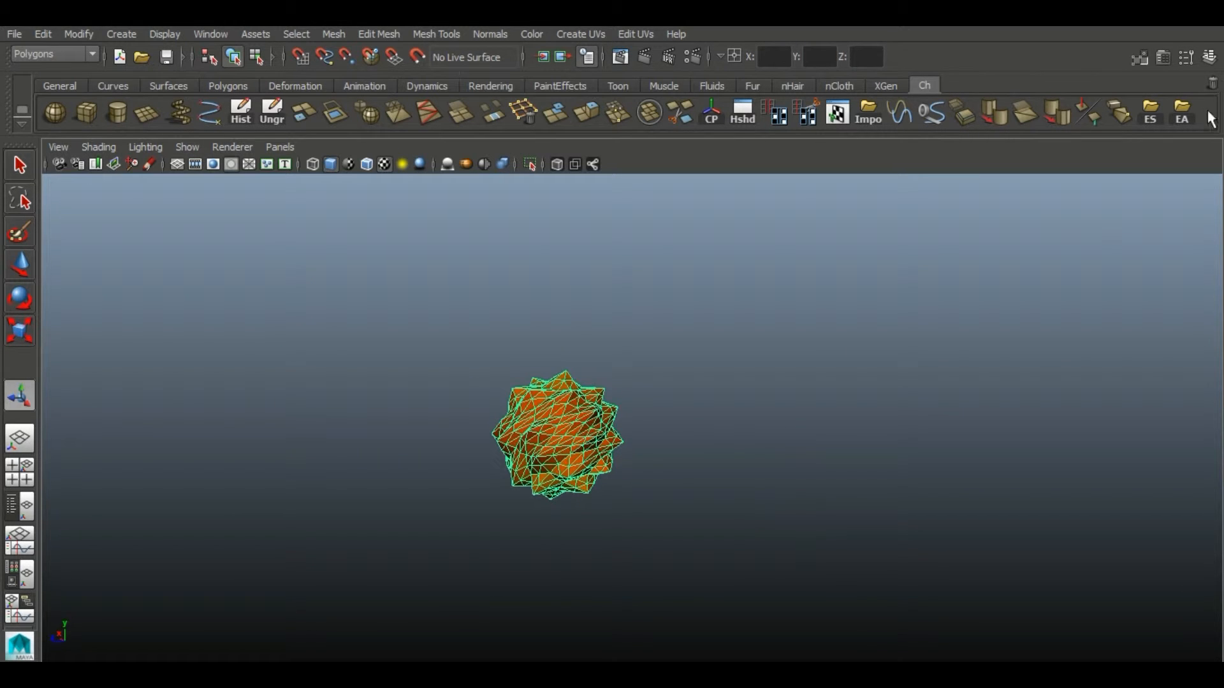
{"action": "left_click", "coordinate": [1209, 513]}
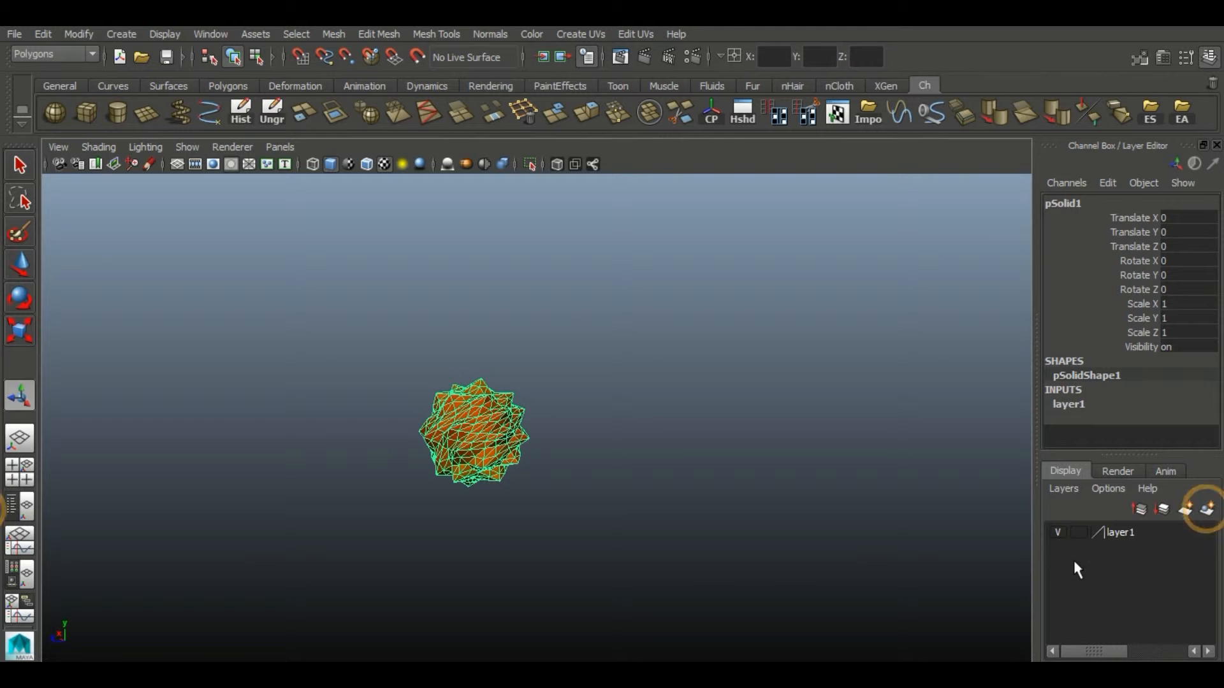
{"action": "left_click", "coordinate": [1124, 537]}
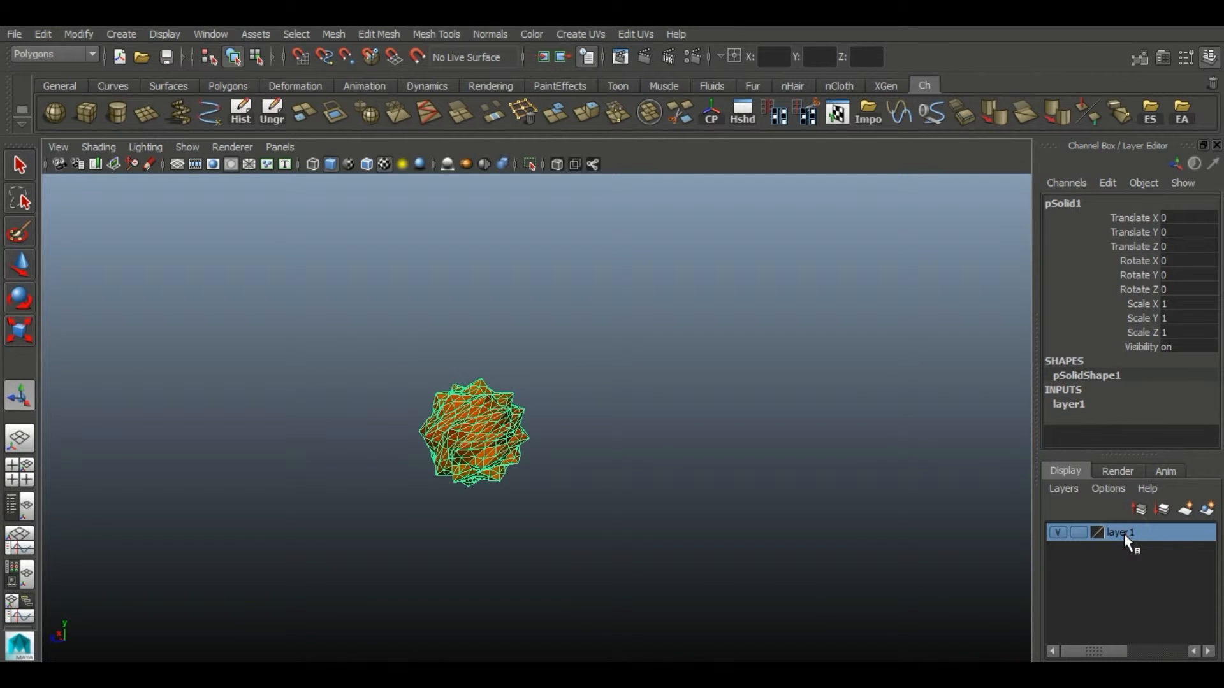
{"action": "double_click", "coordinate": [1123, 533]}
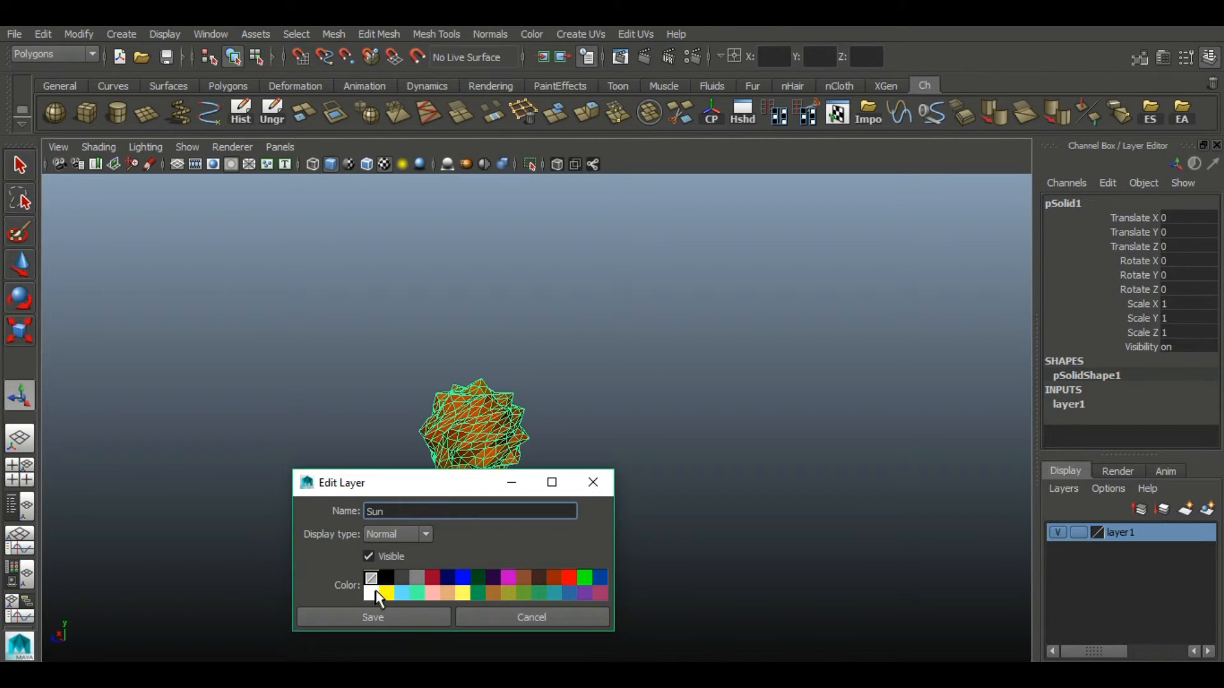
{"action": "left_click", "coordinate": [546, 618]}
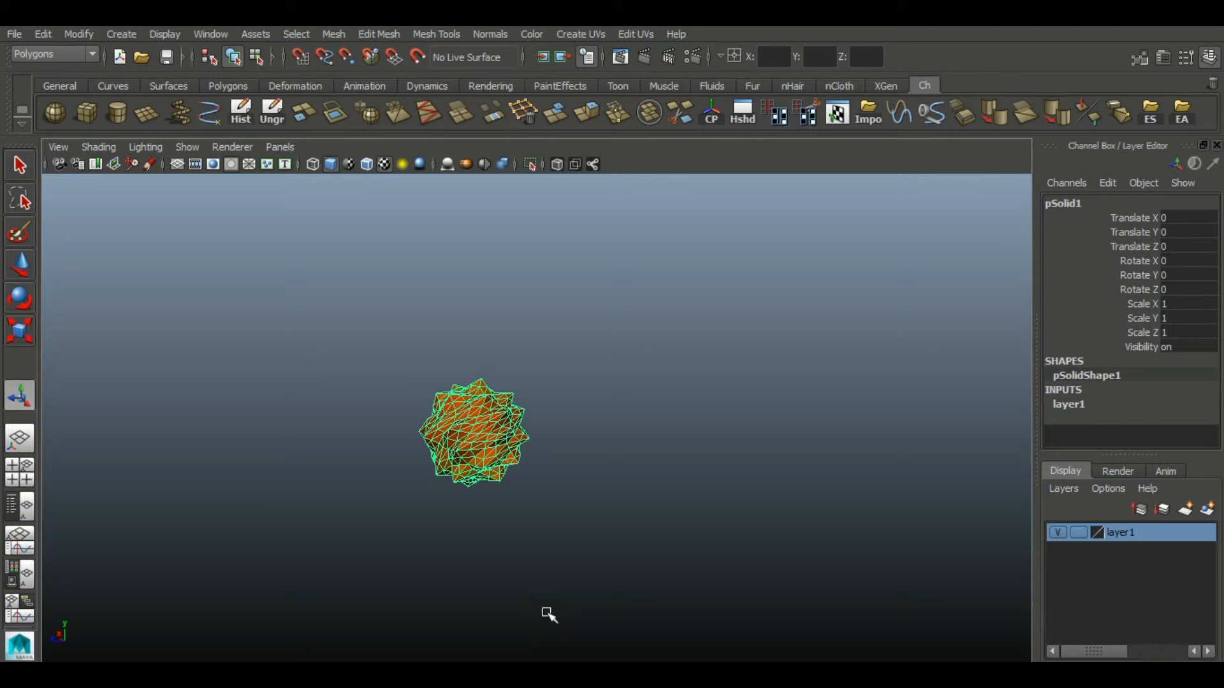
- Rename the ball's display layer to Sun and give it the yellow color
{"action": "double_click", "coordinate": [1101, 530]}
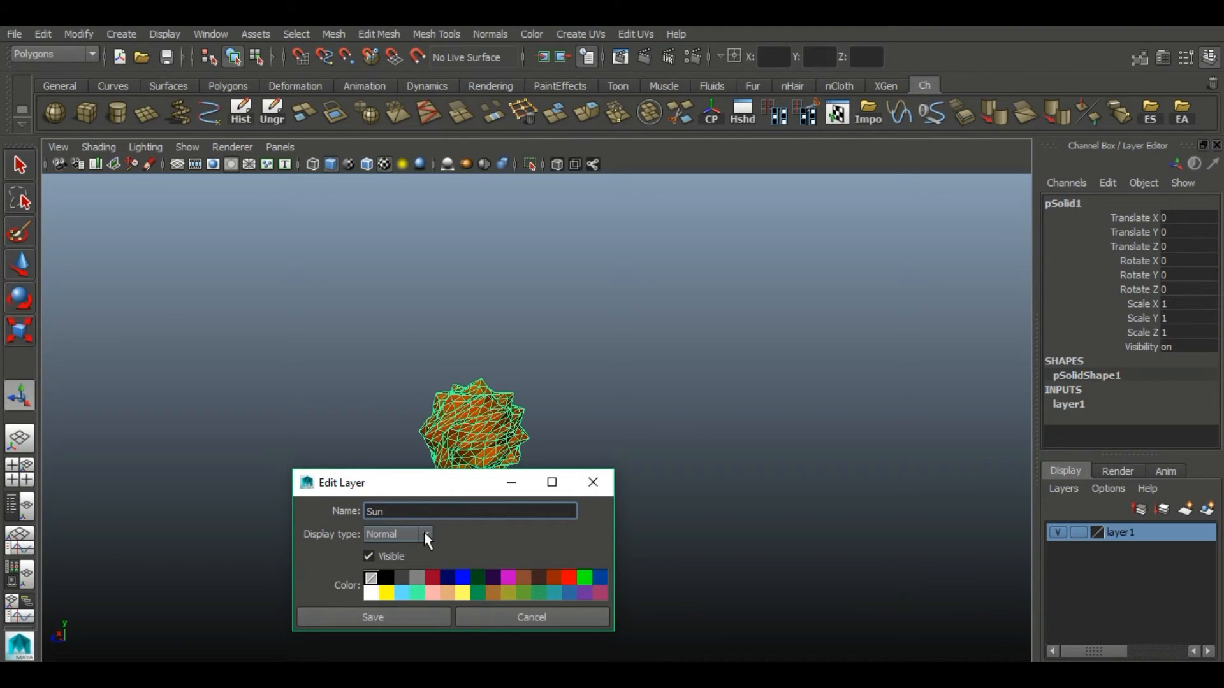
{"action": "left_click", "coordinate": [387, 593]}
{"action": "left_click", "coordinate": [404, 620]}
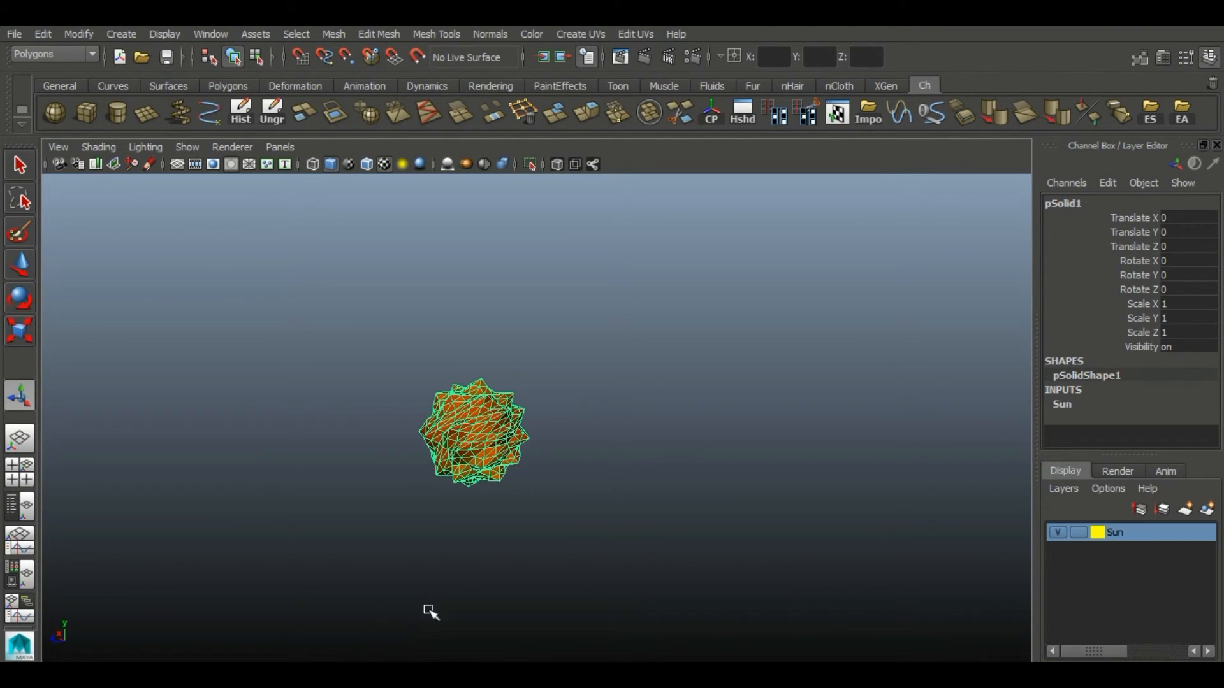
- Set the Sun layer's display type to Reference and hide the layer
{"action": "left_click", "coordinate": [635, 440]}
{"action": "mouse_move", "coordinate": [525, 370]}
{"action": "left_mouse_down", "text": "alt"}
{"action": "mouse_move", "coordinate": [505, 470]}
{"action": "mouse_move", "coordinate": [513, 391]}
{"action": "mouse_move", "coordinate": [514, 485]}
{"action": "mouse_move", "coordinate": [596, 472]}
{"action": "mouse_move", "coordinate": [294, 475]}
{"action": "mouse_move", "coordinate": [438, 552]}
{"action": "mouse_move", "coordinate": [465, 508]}
{"action": "mouse_move", "coordinate": [338, 434]}
{"action": "left_mouse_up", "text": "alt"}
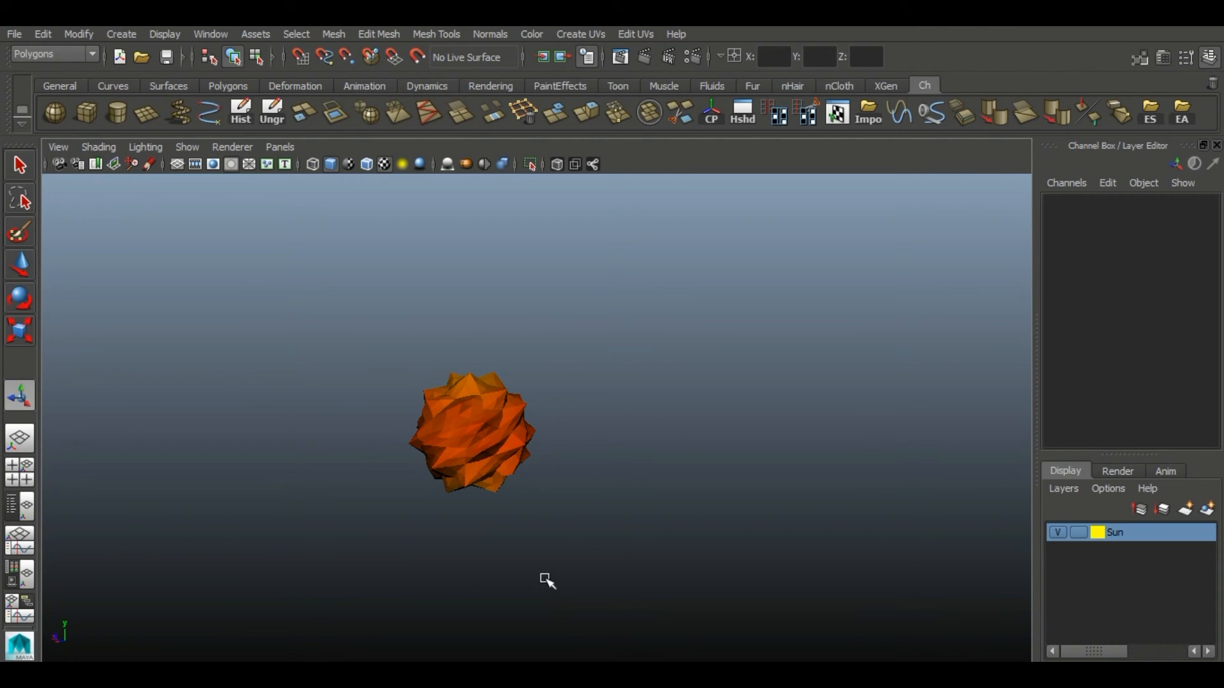
{"action": "left_click_drag", "start_coordinate": [515, 538], "coordinate": [525, 519], "text": "alt"}
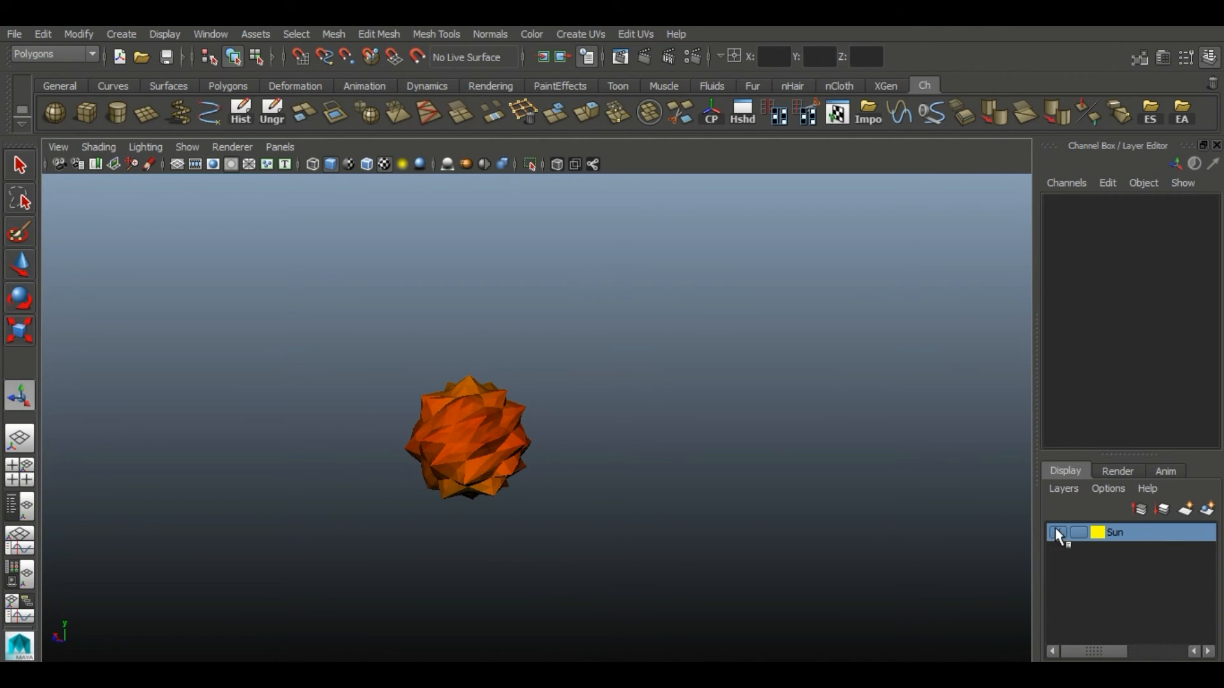
{"action": "left_click", "coordinate": [1078, 533]}
{"action": "left_click", "coordinate": [1078, 533]}
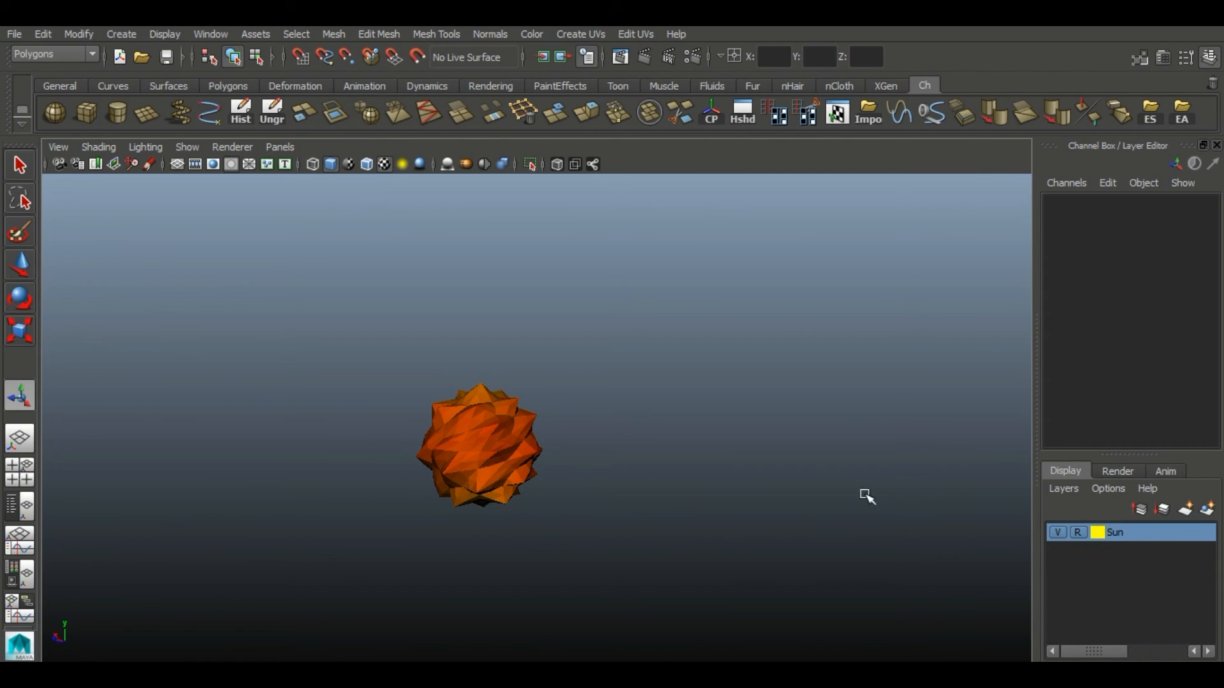
{"action": "left_click", "coordinate": [1058, 533]}
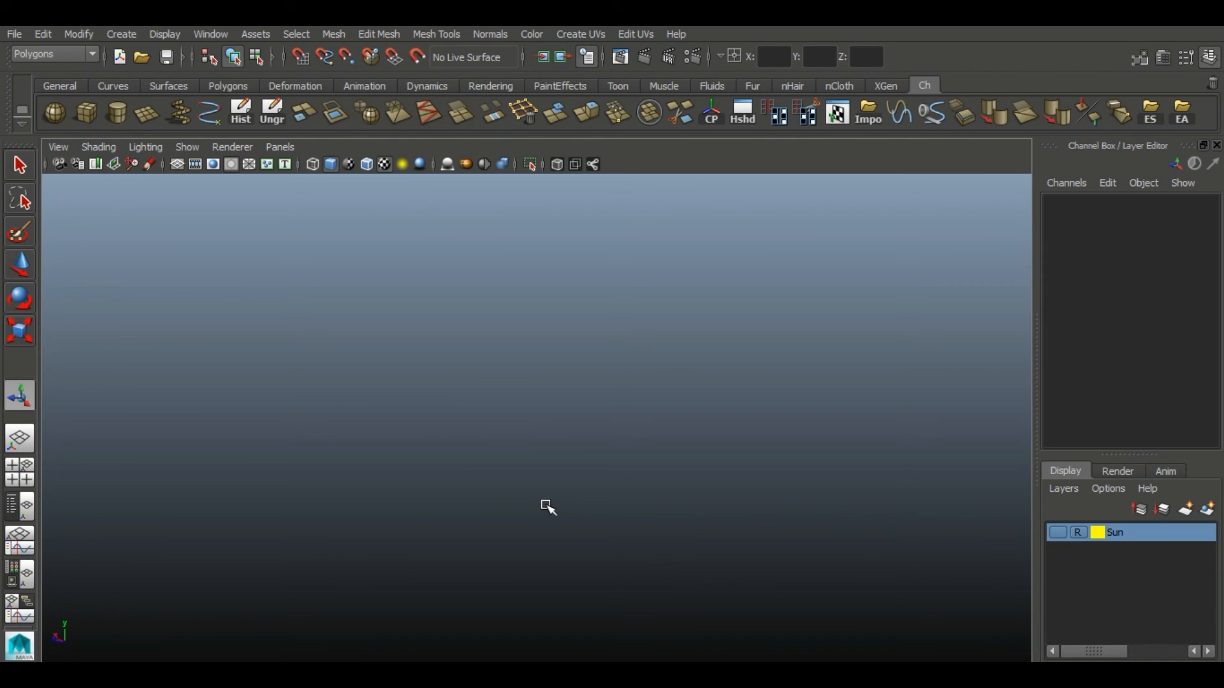